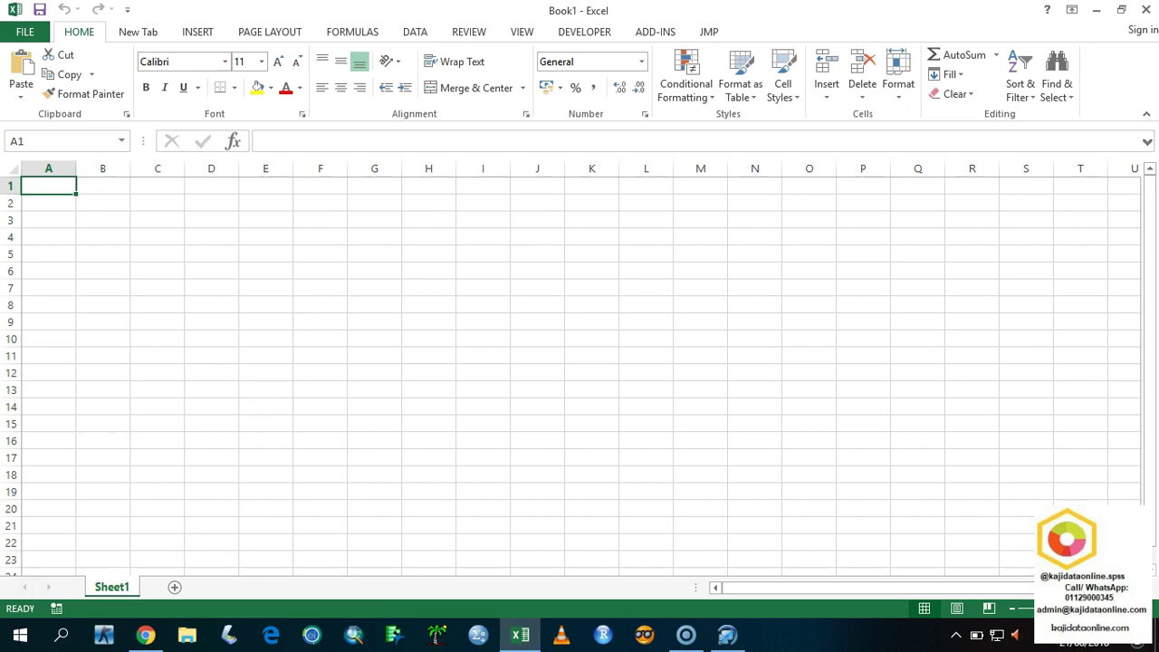
# - Open Bab 6 MCT Soalan.doc from Dropbox > File requests > T2S1 EPIDEMIOLOGI DAN BIOSTATISTIK KPEB 2113 > Tutorial
pyautogui.click(145, 634)
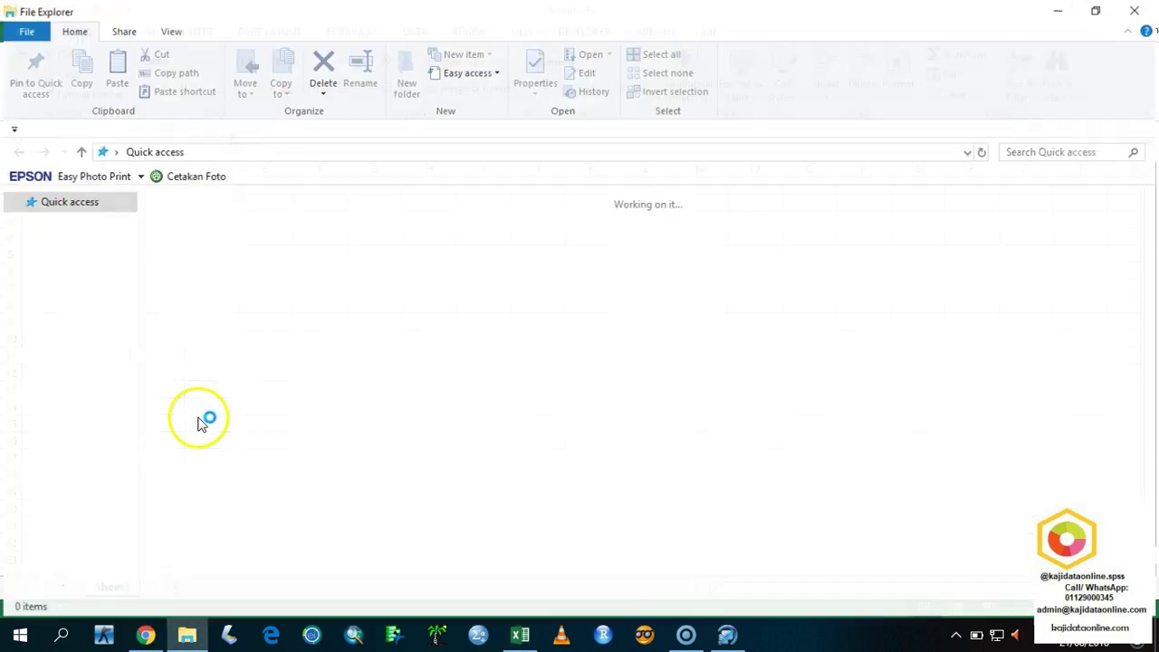
pyautogui.click(94, 458)
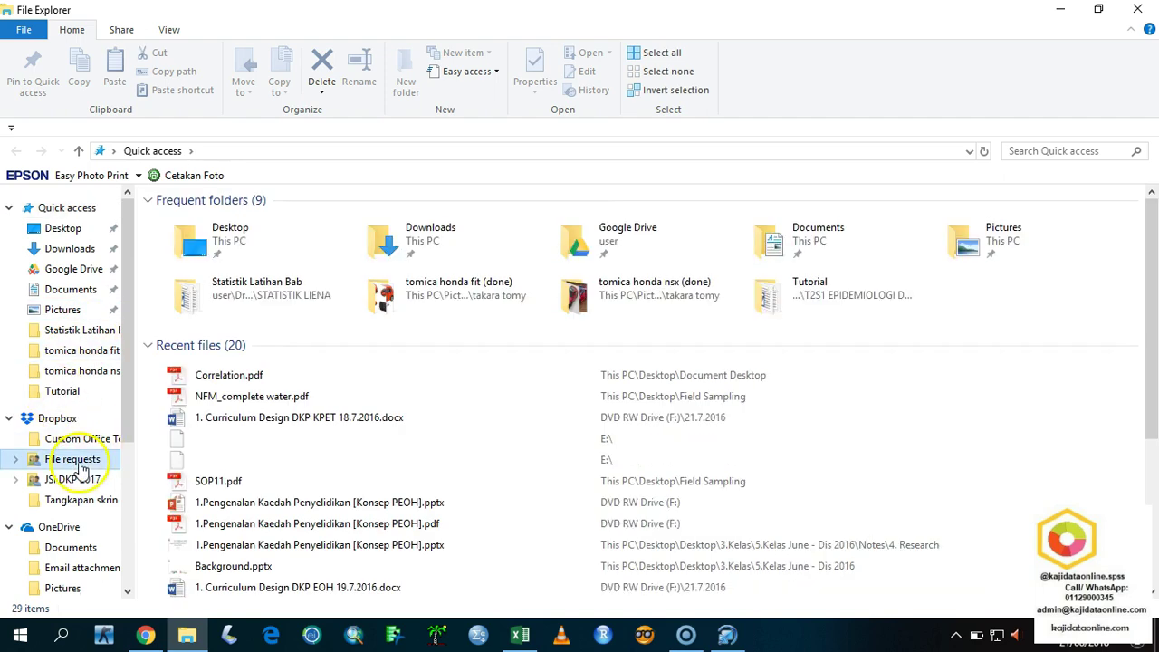
pyautogui.click(243, 378)
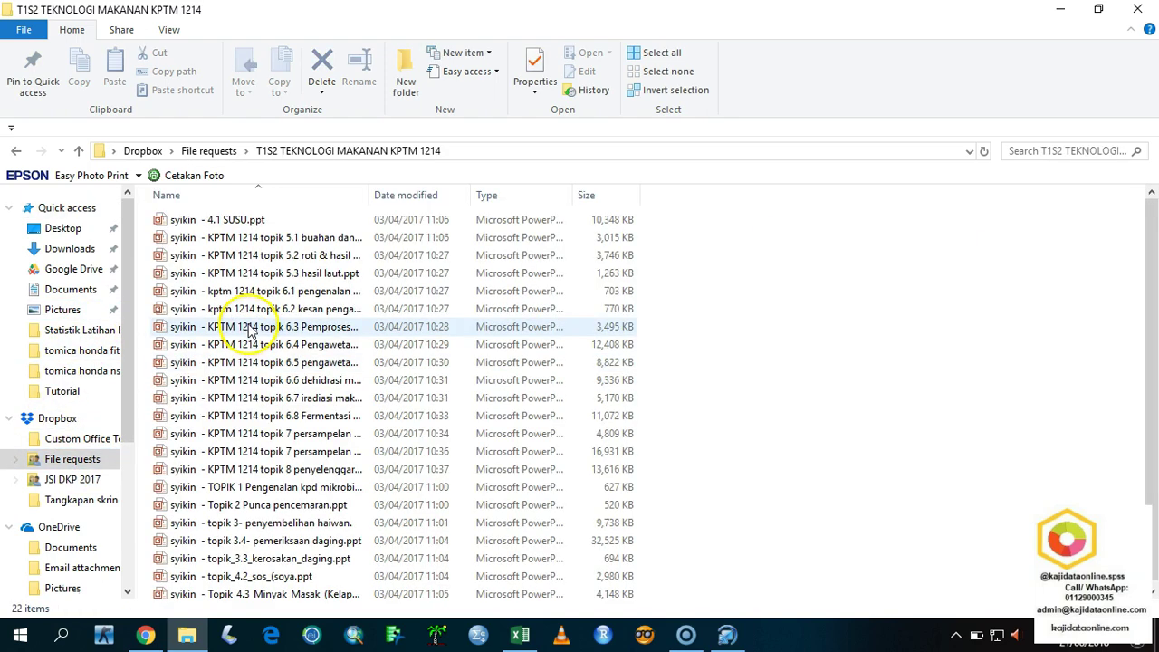
pyautogui.hotkey('alt', 'Left')
pyautogui.doubleClick(233, 386)
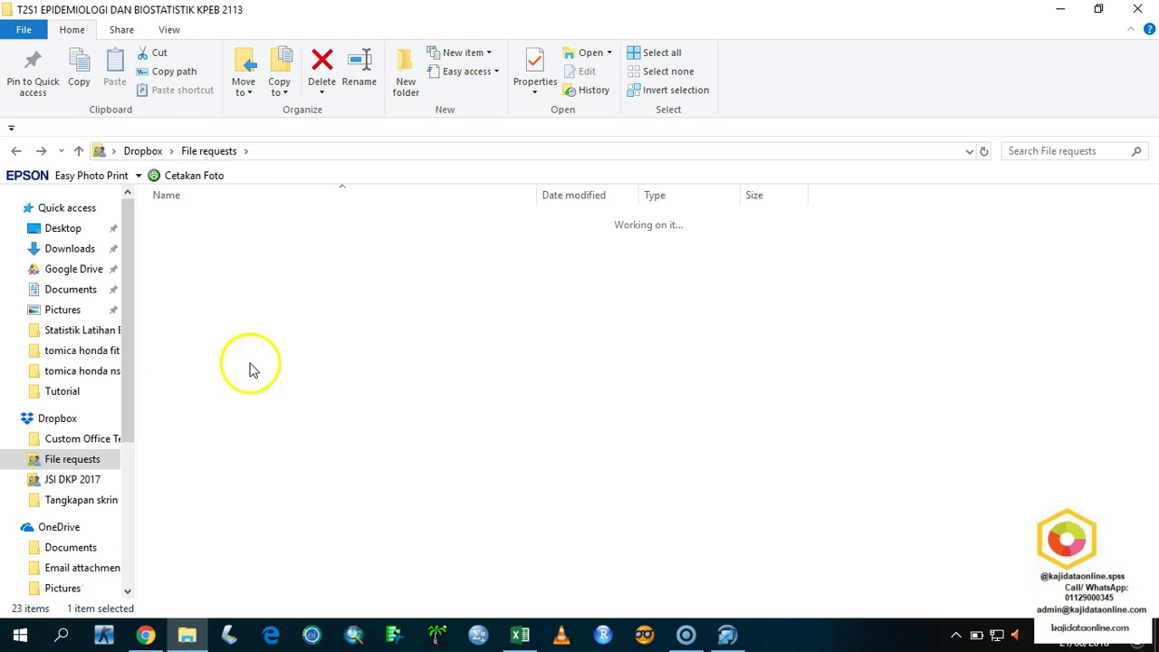
pyautogui.doubleClick(228, 256)
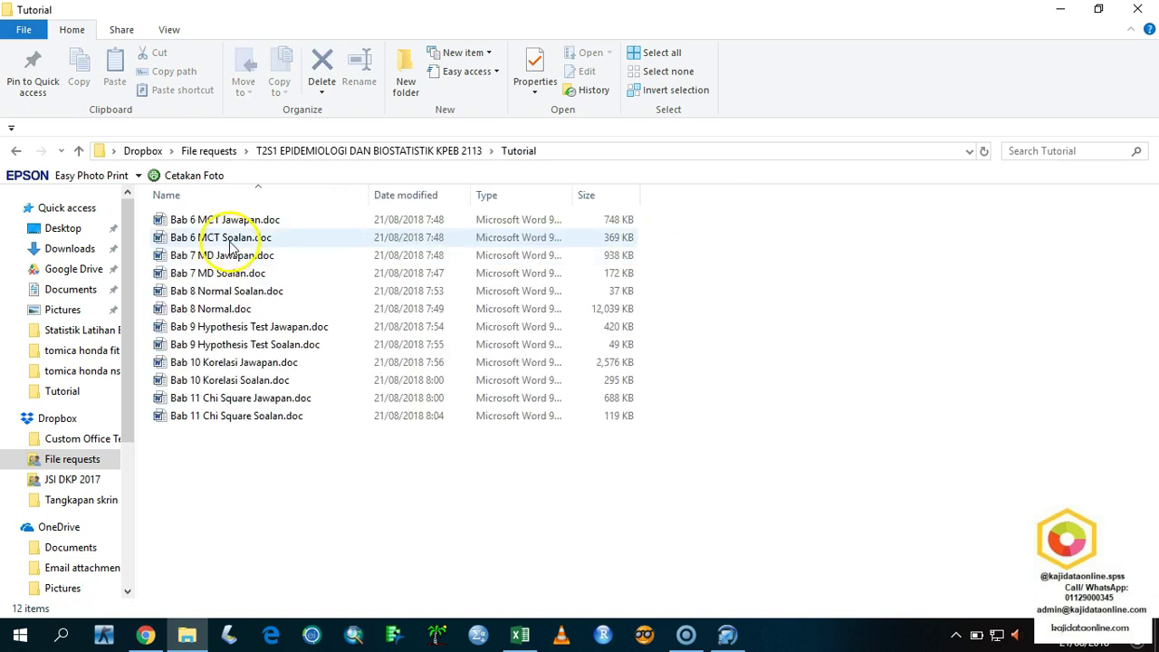
pyautogui.doubleClick(259, 239)
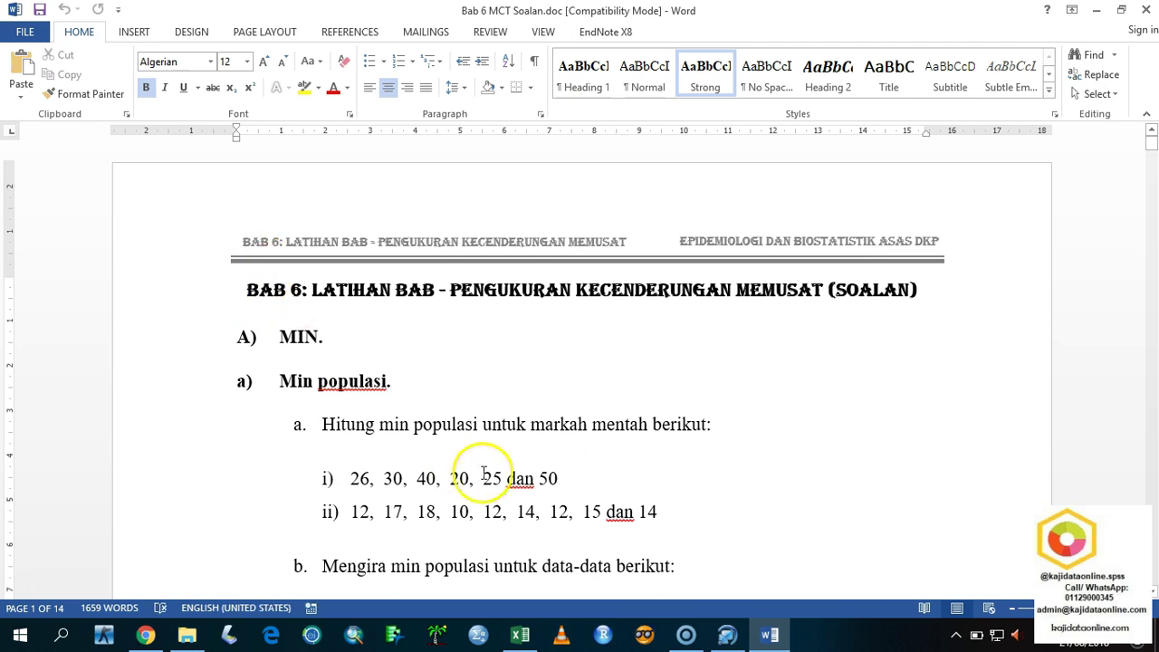
# - Review the population-mean data sets for parts a and b, then return to Excel
pyautogui.click(632, 486)
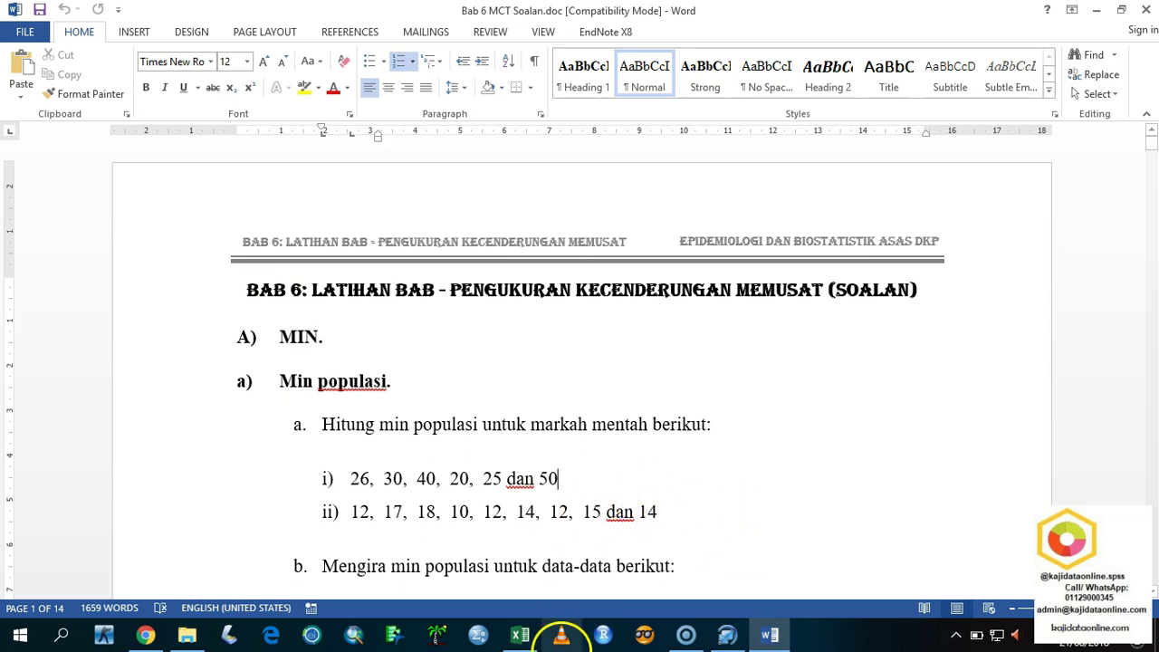
pyautogui.scroll(-1, 531, 468)
pyautogui.scroll(-1, 530, 468)
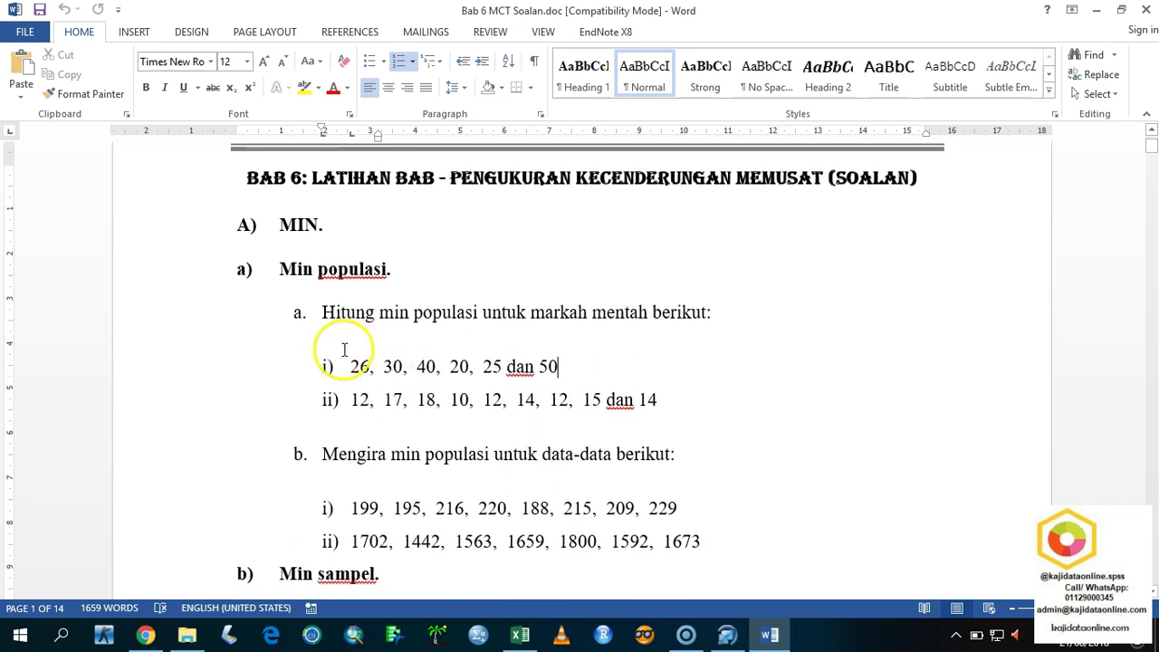
pyautogui.click(518, 634)
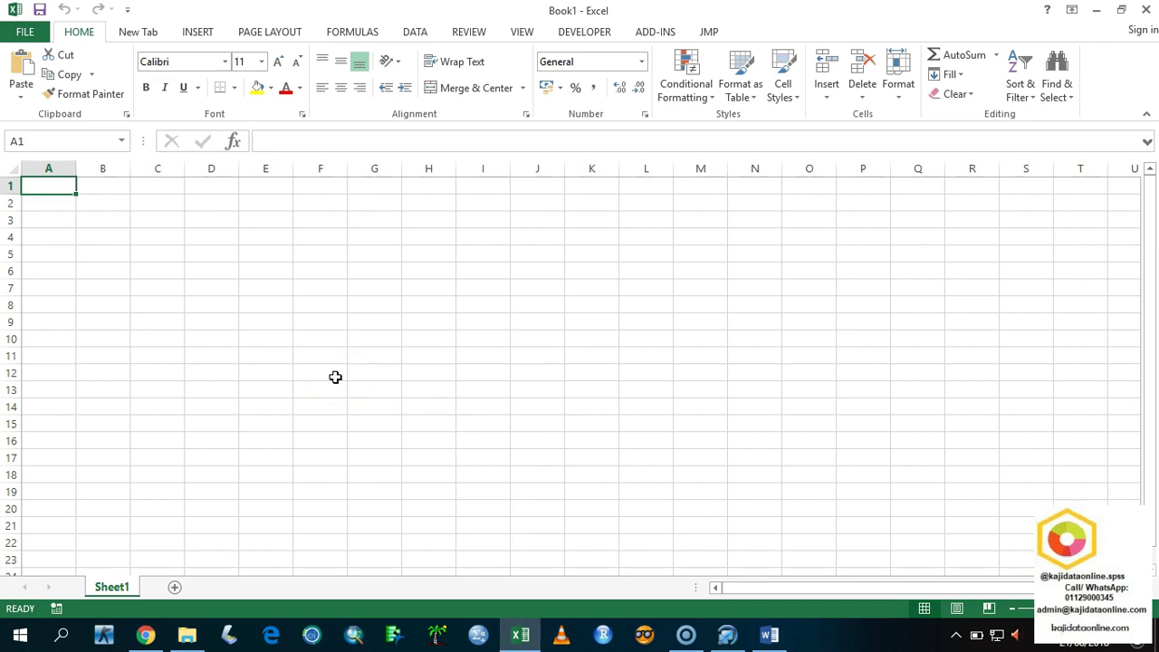
# - Clear the mistaken 'data' entry from A1 so the headings can start over
pyautogui.moveTo(49, 170)
pyautogui.mouseDown()
pyautogui.moveTo(615, 187)
pyautogui.moveTo(58, 169)
pyautogui.mouseUp()
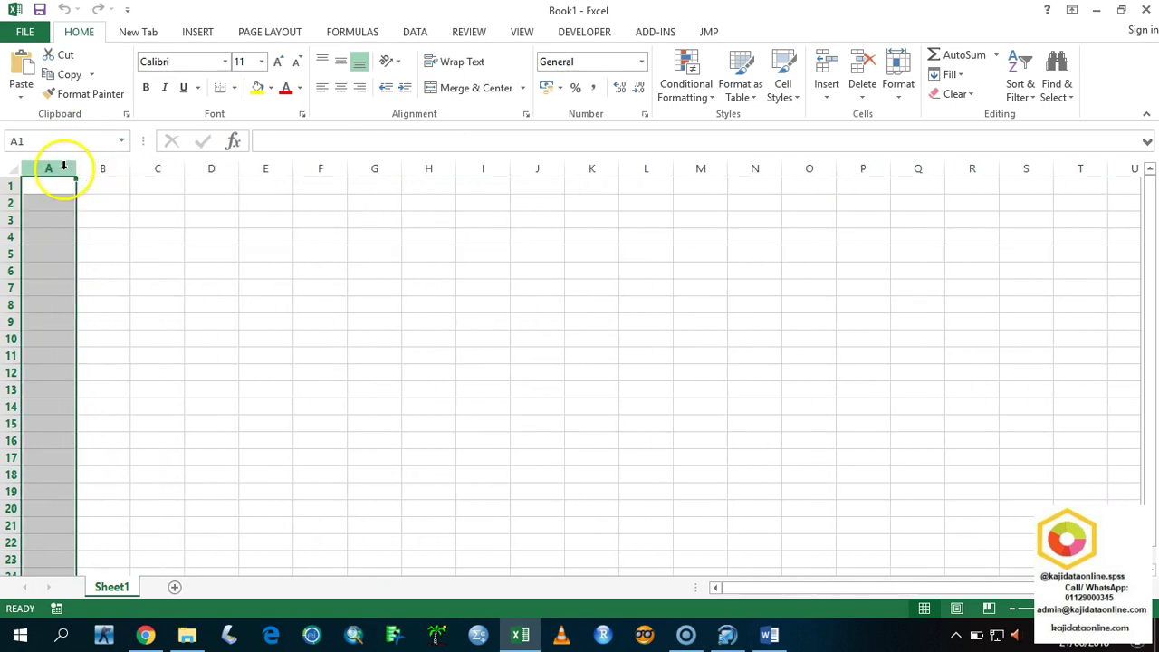
pyautogui.click(8, 189)
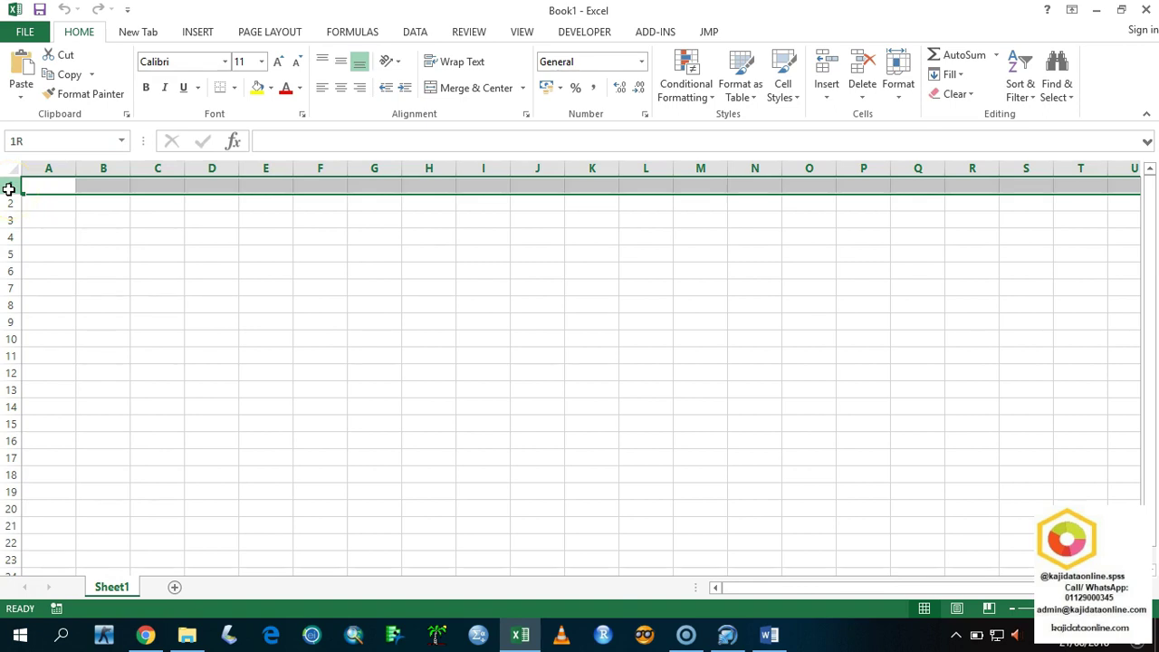
pyautogui.click(45, 186)
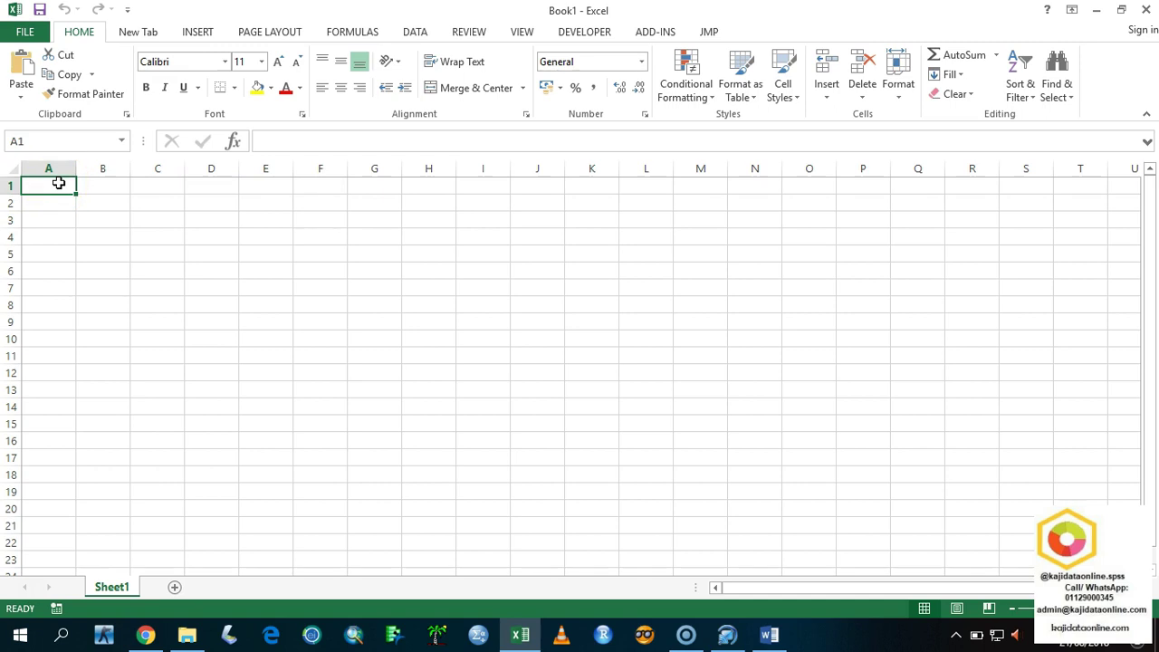
pyautogui.write('data')
pyautogui.press('Return')
pyautogui.write('\\')
pyautogui.press('BackSpace')
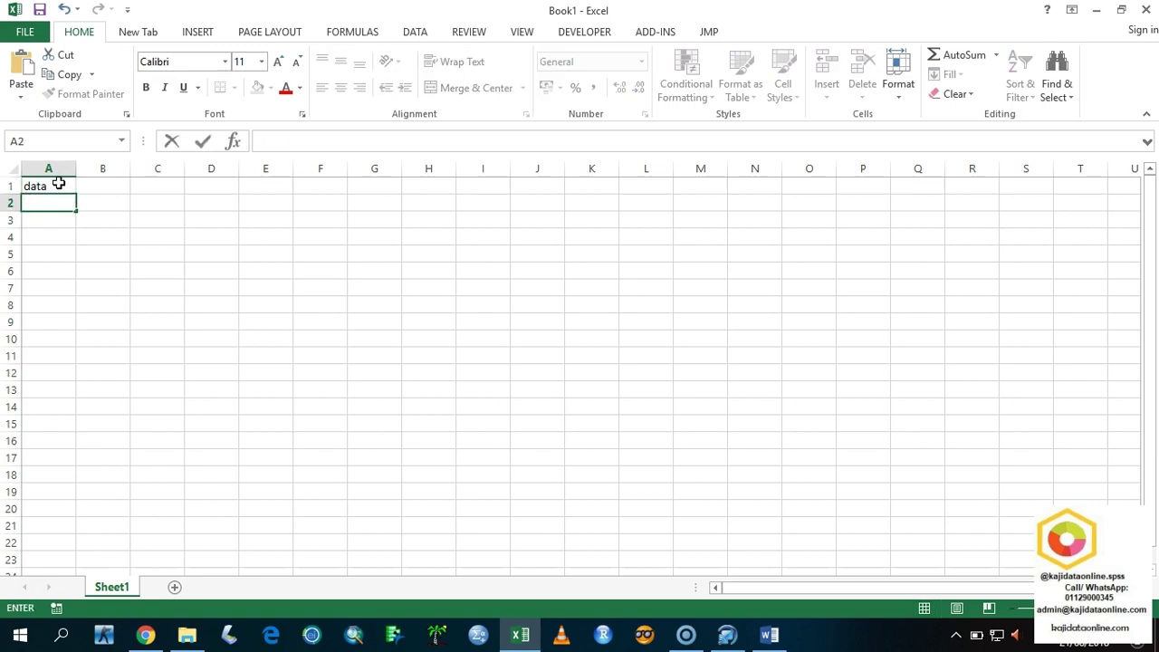
pyautogui.click(58, 183)
pyautogui.press('Delete')
pyautogui.press('Right')
pyautogui.press('Left')
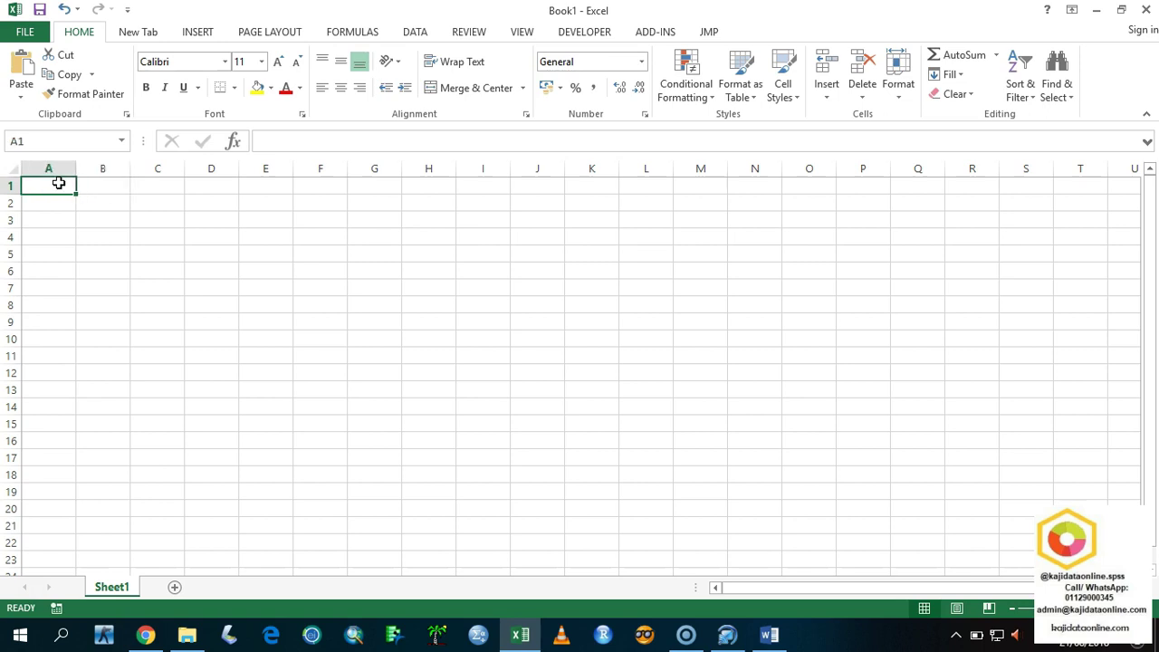
# - Enter headings id and data in A1:B1 and ids 1 and 2 in A2:A3
pyautogui.write('id')
pyautogui.press('Tab')
pyautogui.write('data')
pyautogui.press('Return')
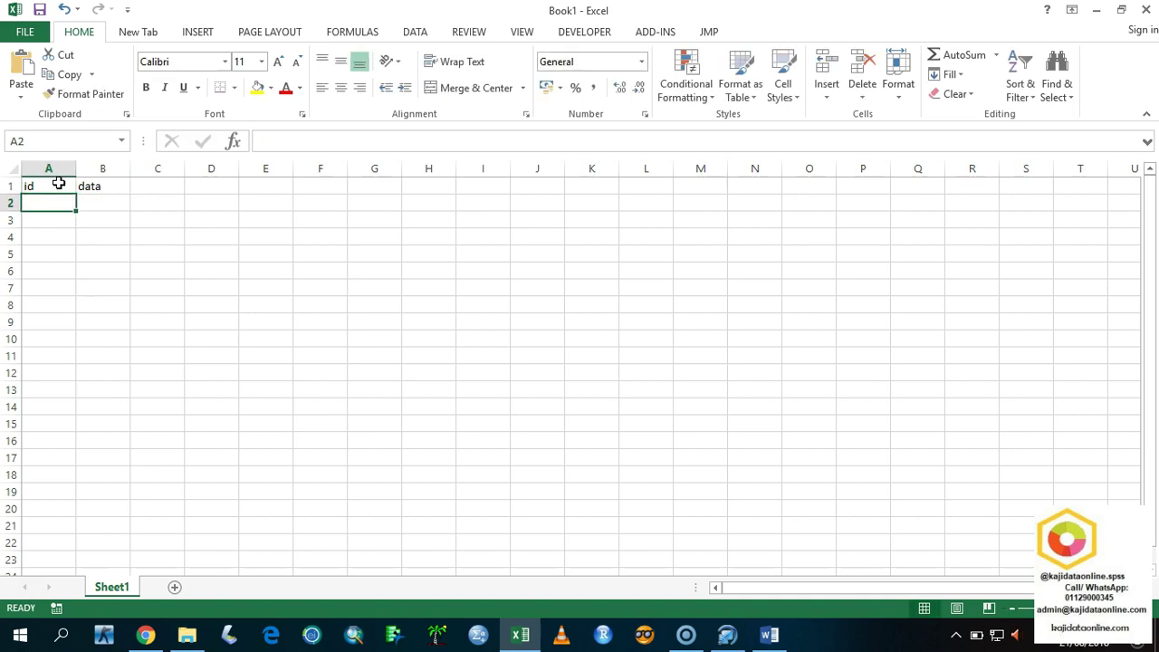
pyautogui.write('1')
pyautogui.press('Return')
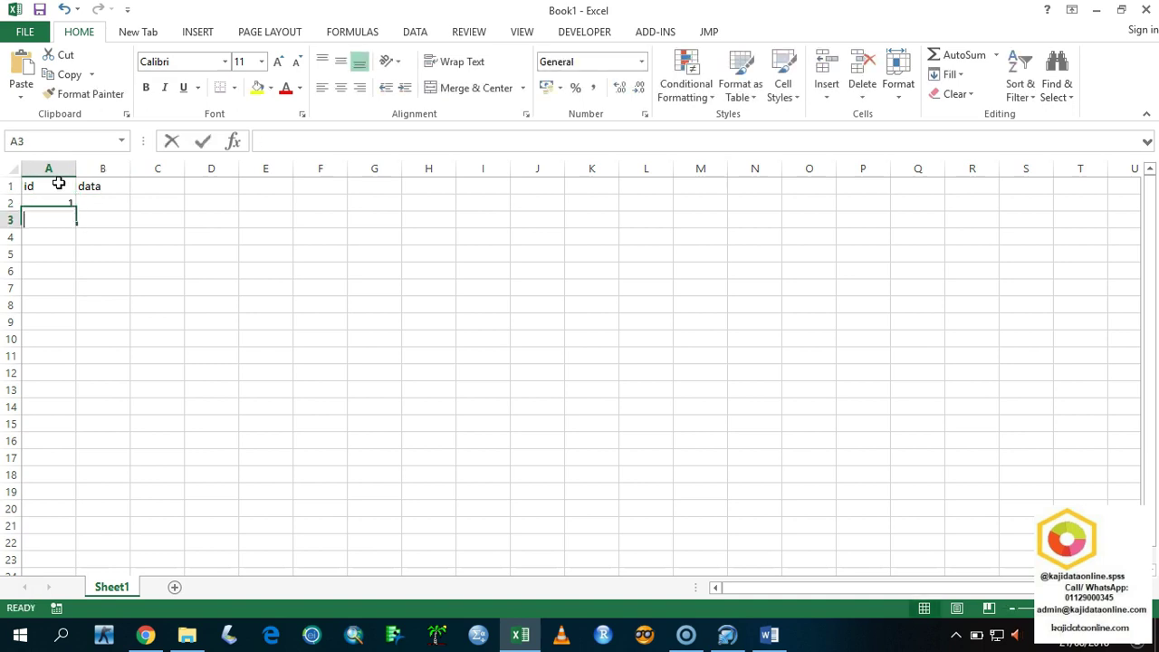
pyautogui.write('2')
pyautogui.press('Return')
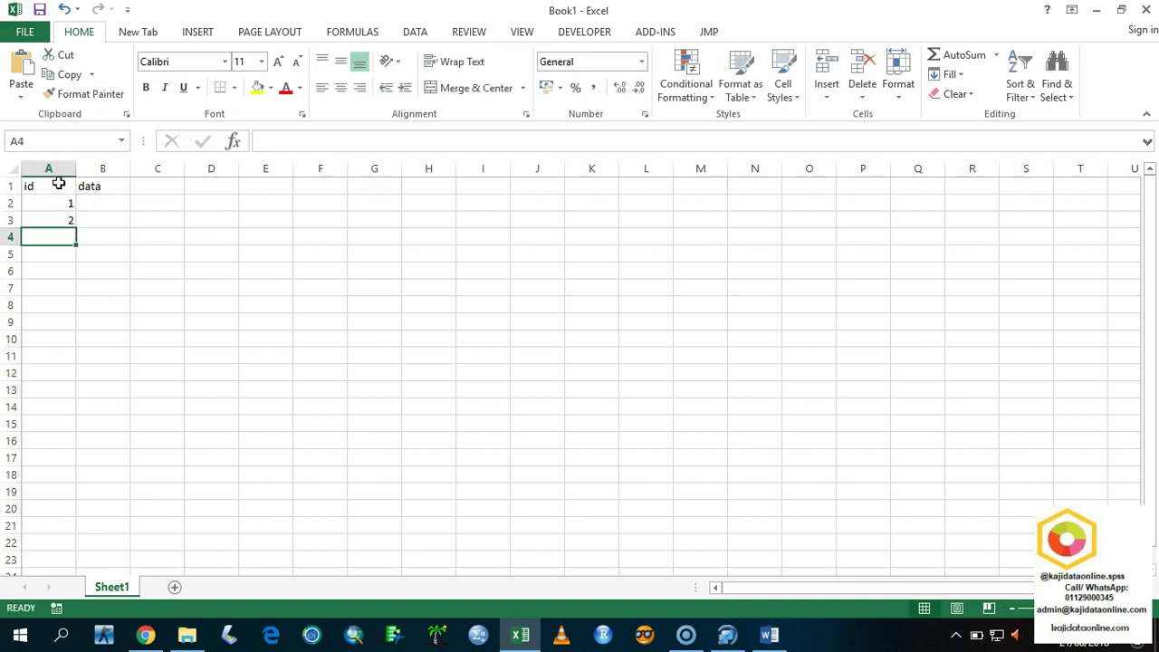
# - Try headings 'x' and 'y' in B1:C1, cancel them, and restore 'data' in B1
pyautogui.press('Right')
pyautogui.press('Up')
pyautogui.press('Up')
pyautogui.press('Up')
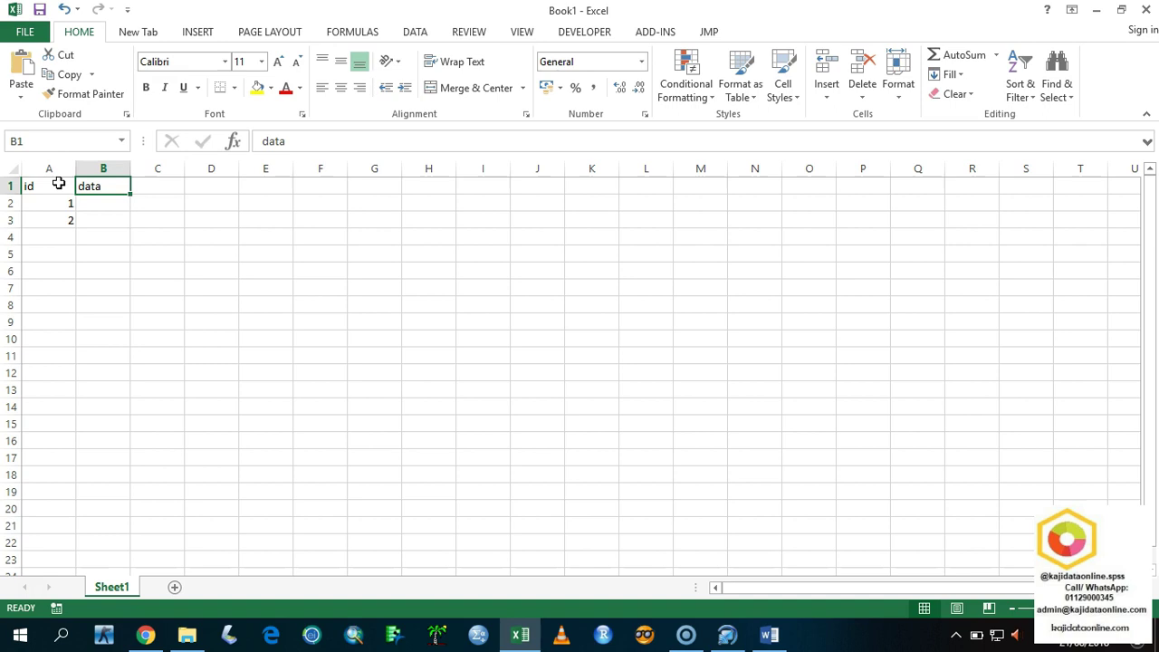
pyautogui.press('Right')
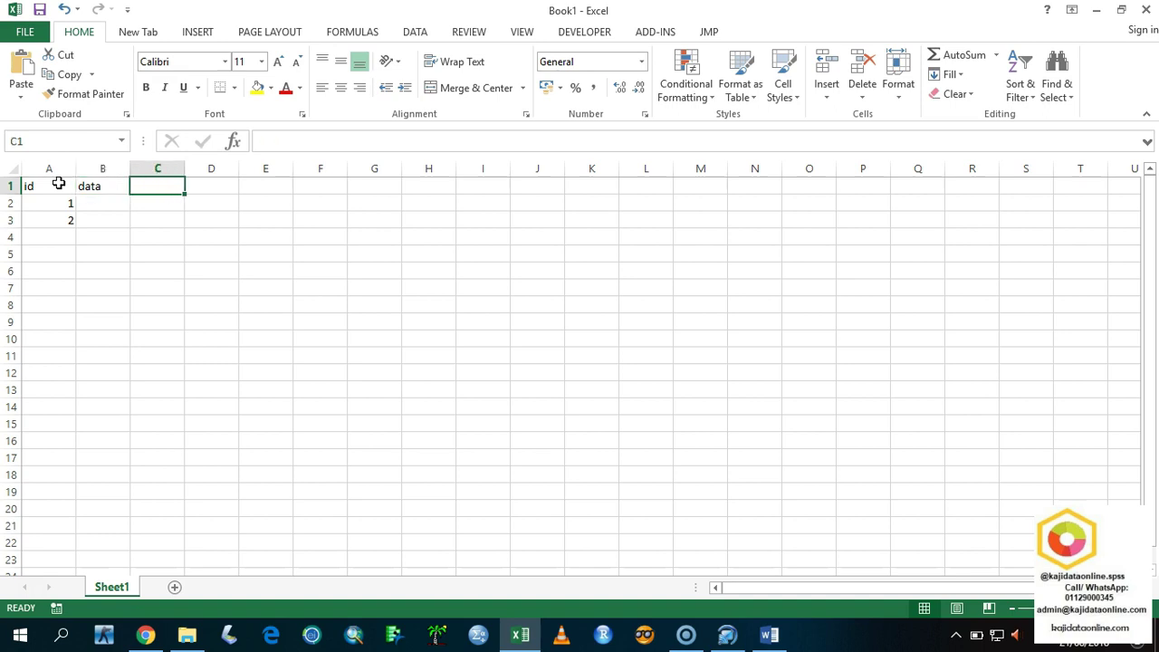
pyautogui.press('Left')
pyautogui.write('x')
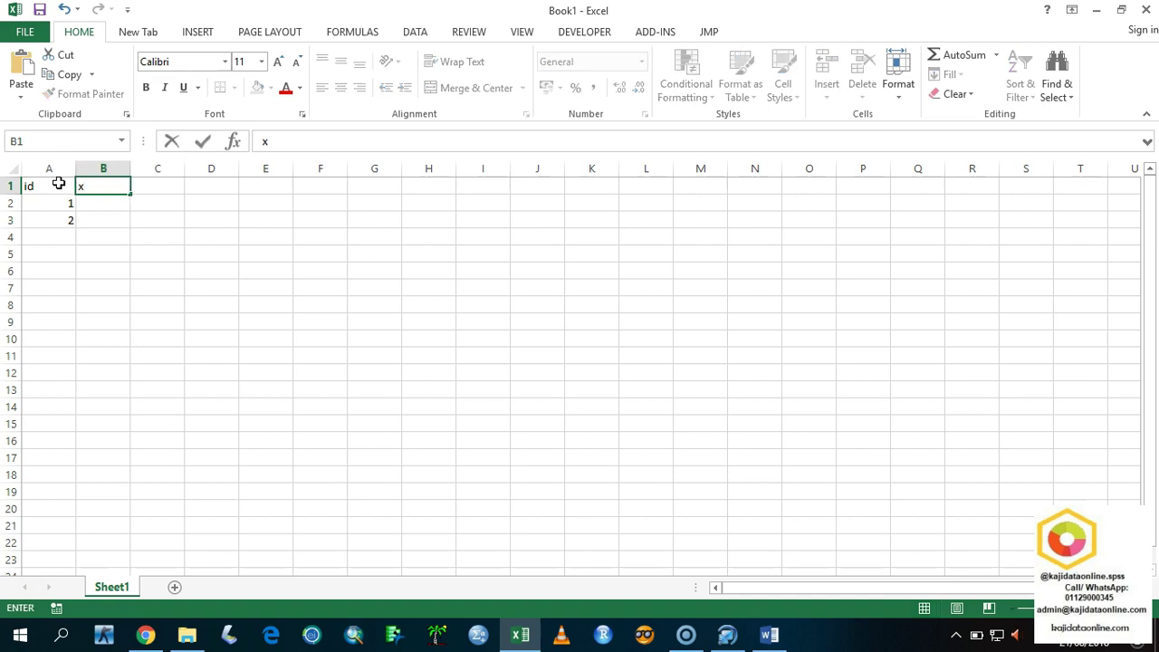
pyautogui.press('Tab')
pyautogui.write('y')
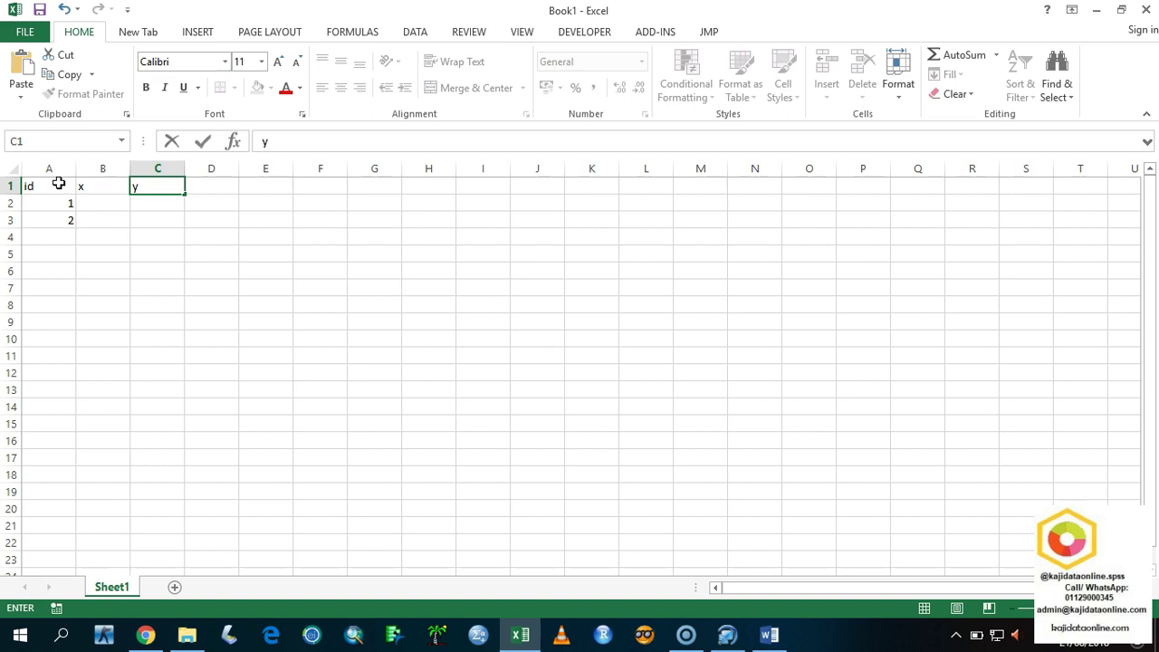
pyautogui.press('Escape')
pyautogui.press('Left')
pyautogui.write('data')
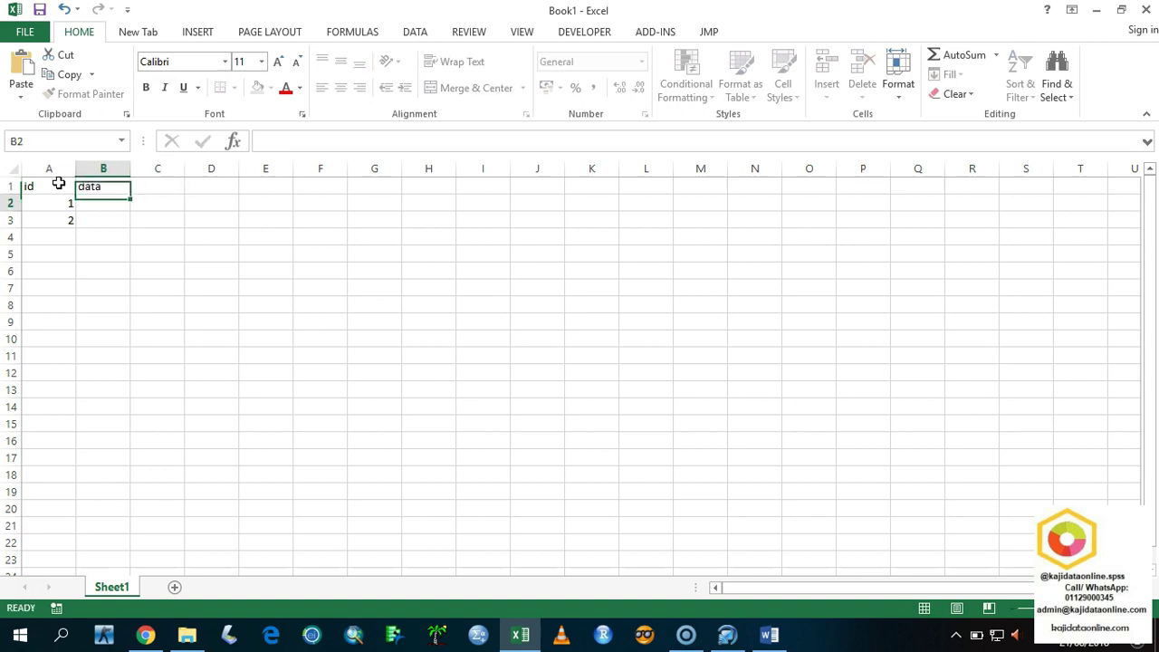
pyautogui.press('Return')
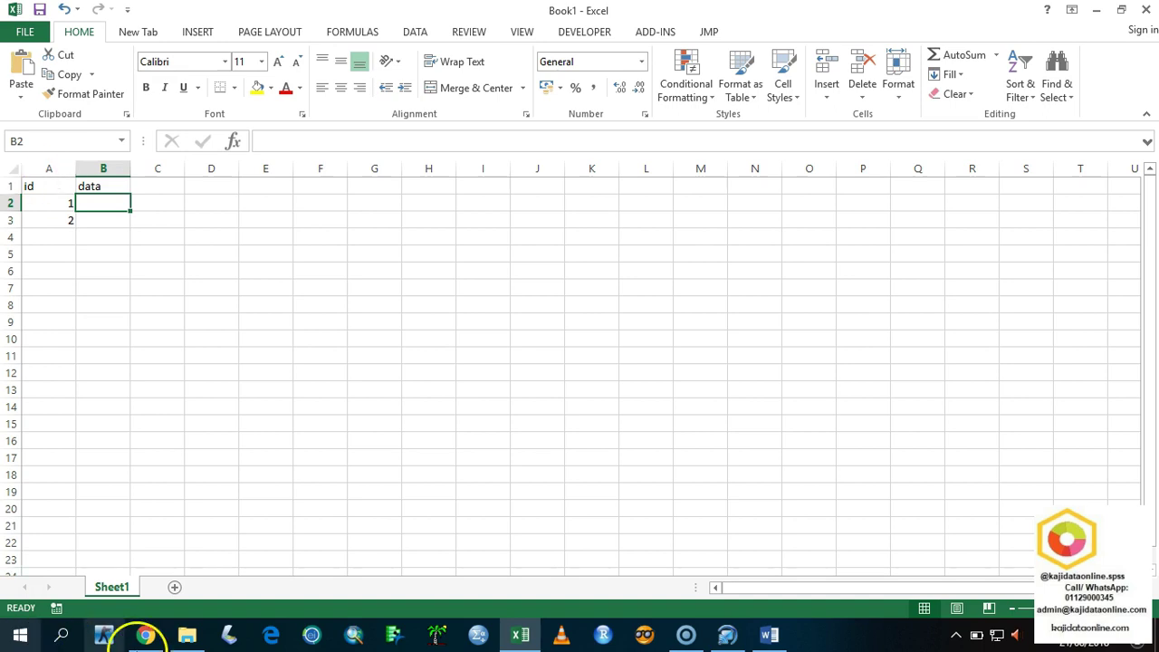
# - Copy the raw-marks line 26, 30, 40, 20, 25 dan 50 from Word and return to Excel
pyautogui.moveTo(769, 635)
pyautogui.click(789, 635)
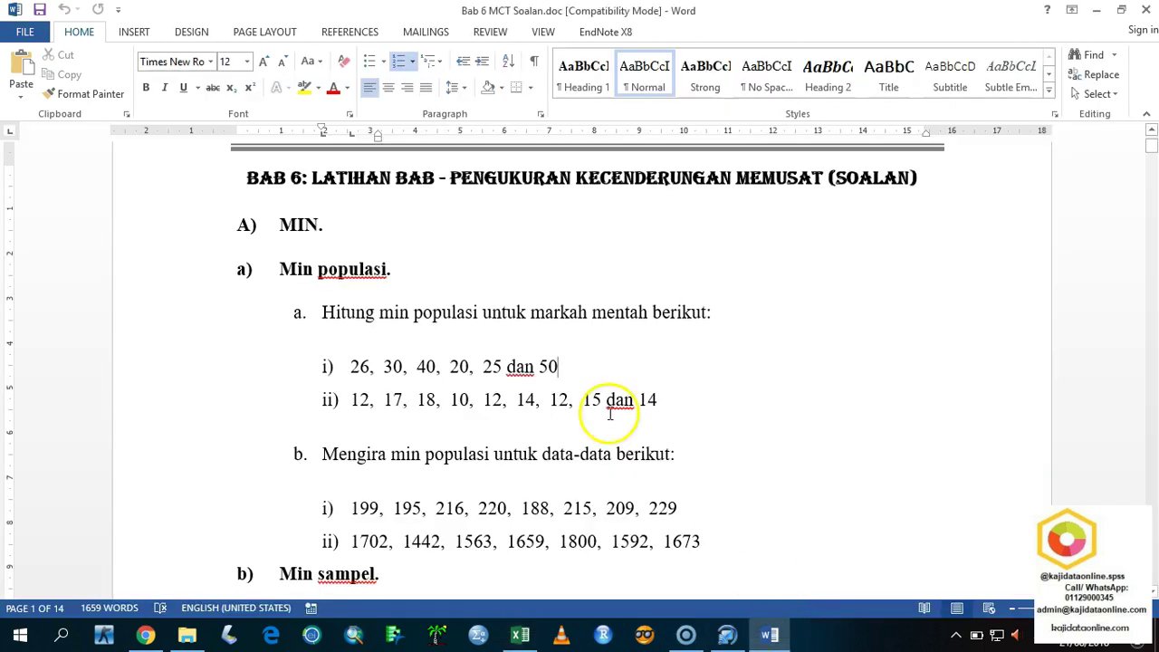
pyautogui.tripleClick(557, 370)
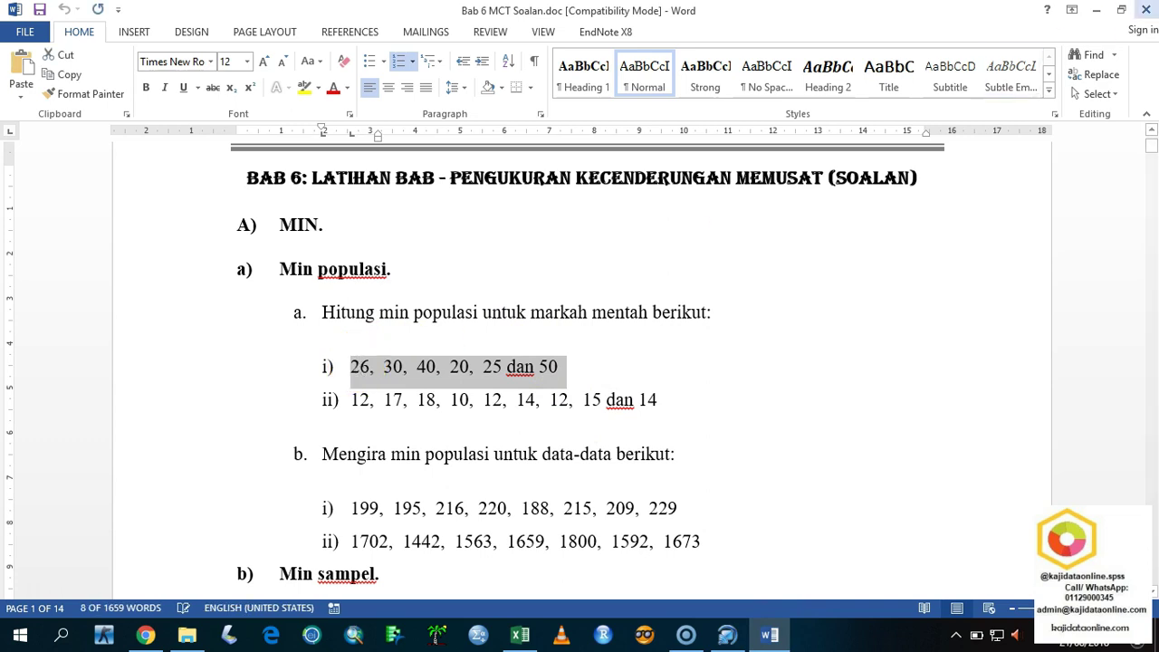
pyautogui.click(1096, 10)
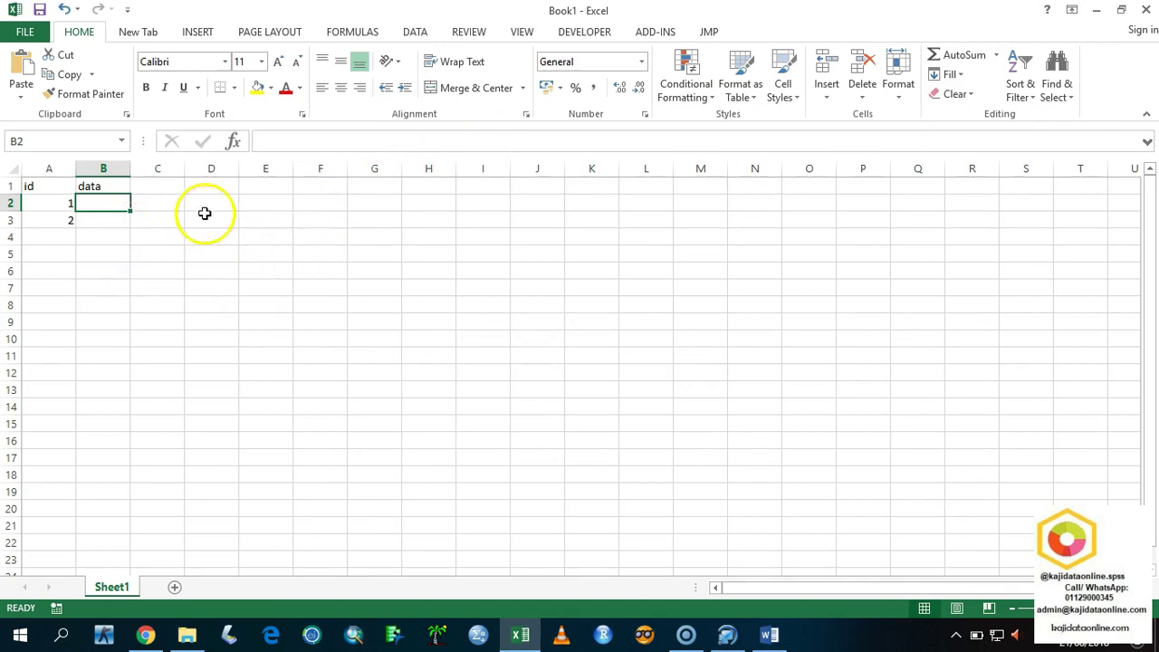
# - Paste the marks into F2 with Match Destination Formatting and delete the leading 'i)' label
pyautogui.click(336, 202)
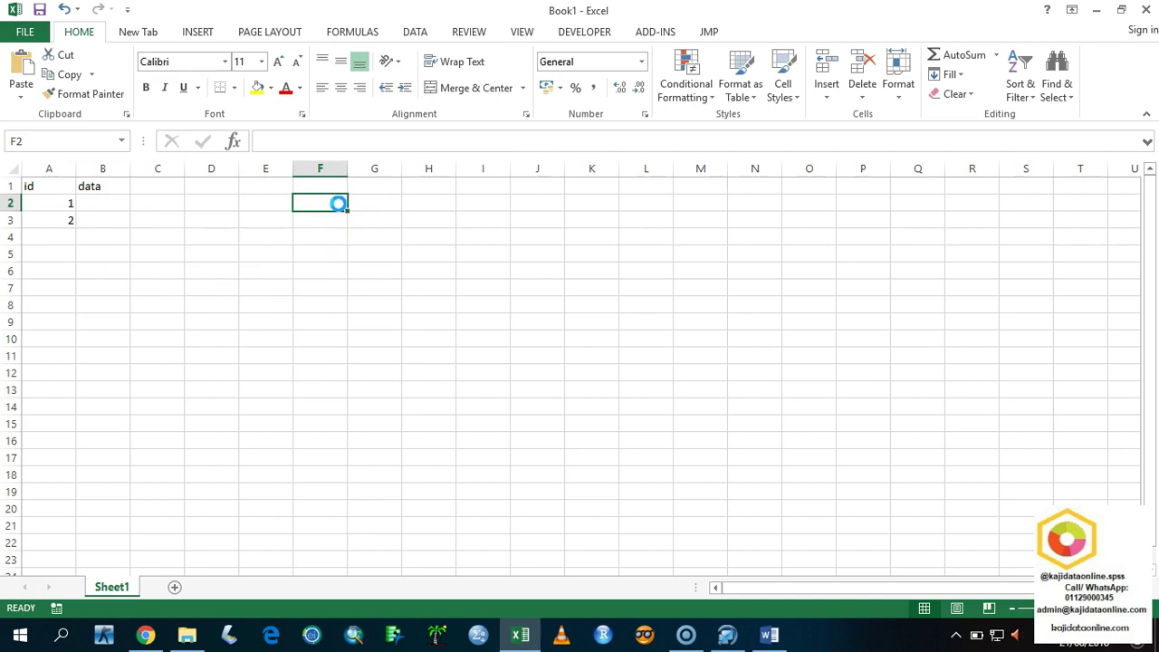
pyautogui.hotkey('ctrl', 'v')
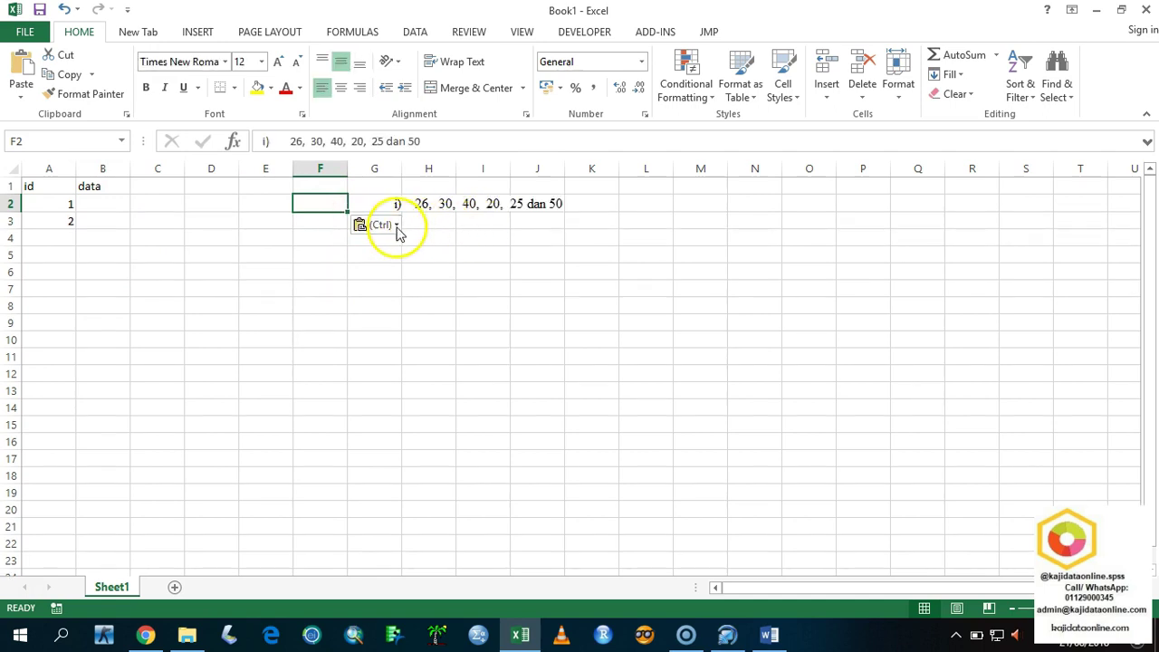
pyautogui.click(395, 227)
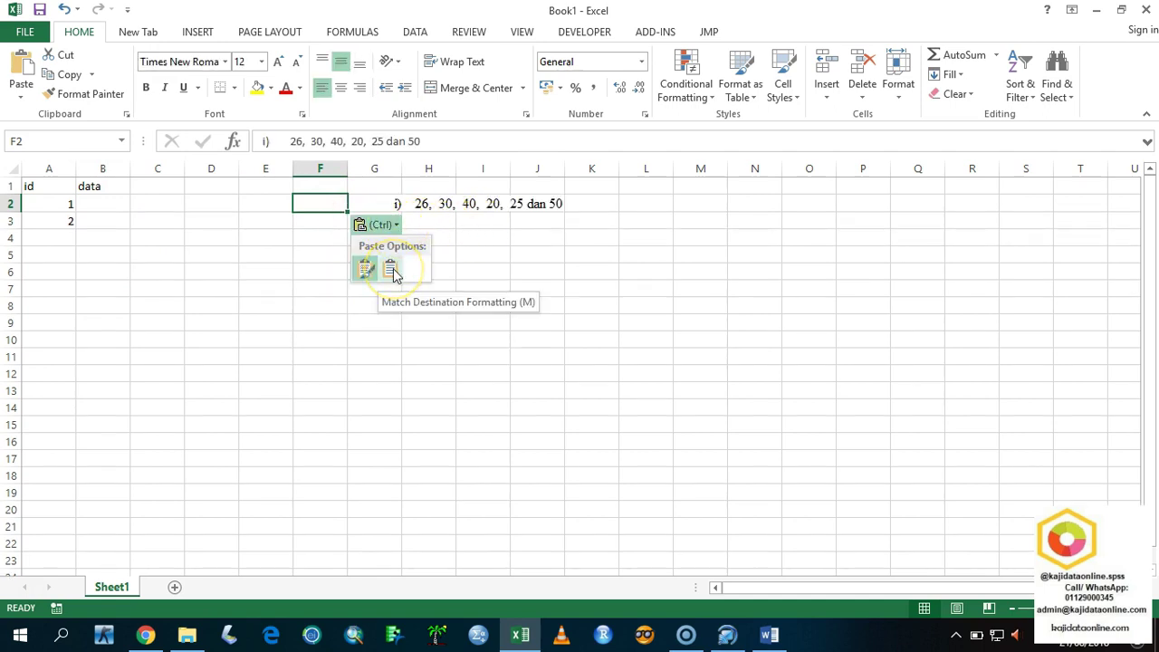
pyautogui.click(391, 270)
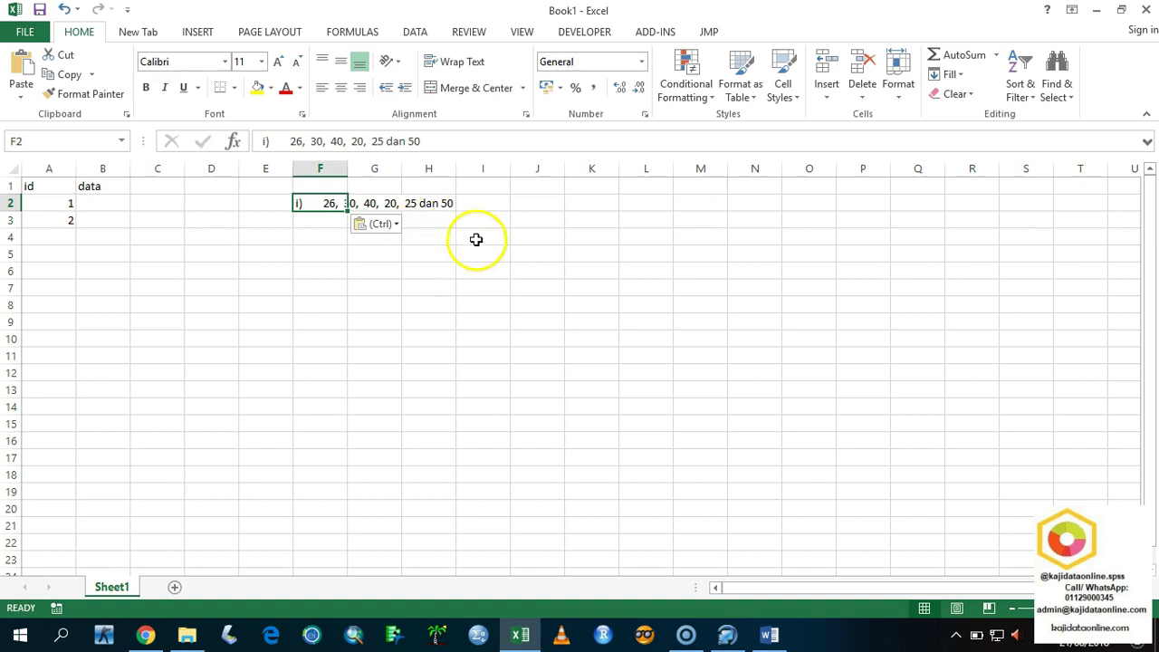
pyautogui.doubleClick(326, 204)
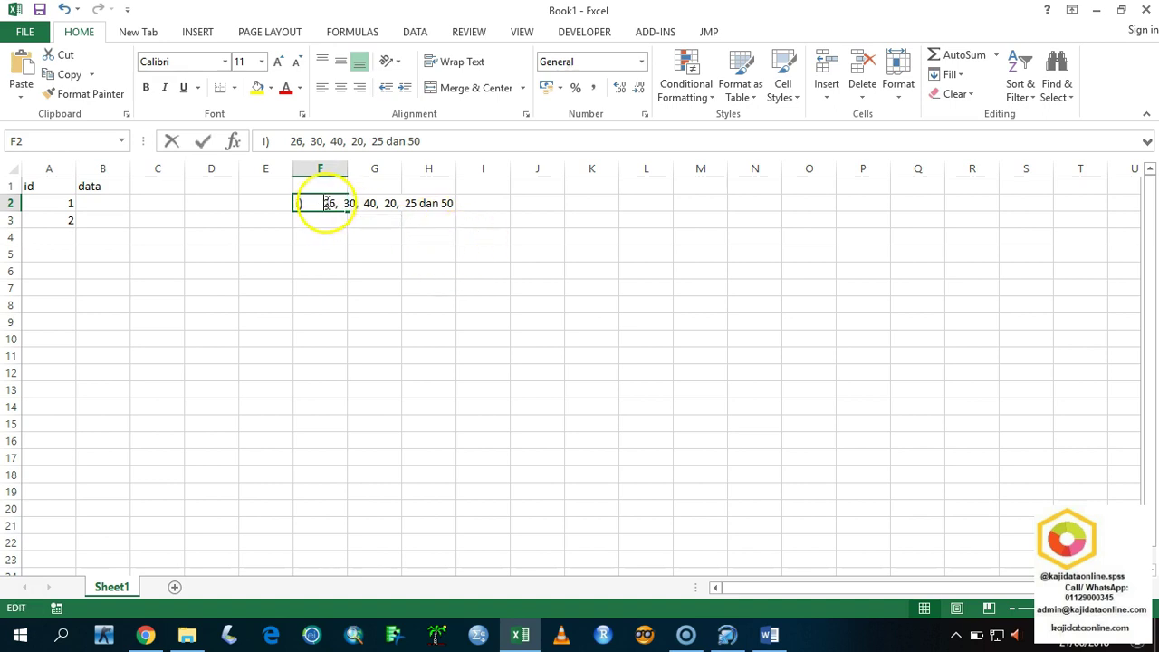
pyautogui.press('BackSpace')
pyautogui.press('BackSpace')
pyautogui.press('BackSpace')
pyautogui.press('BackSpace')
pyautogui.press('BackSpace')
pyautogui.press('Return')
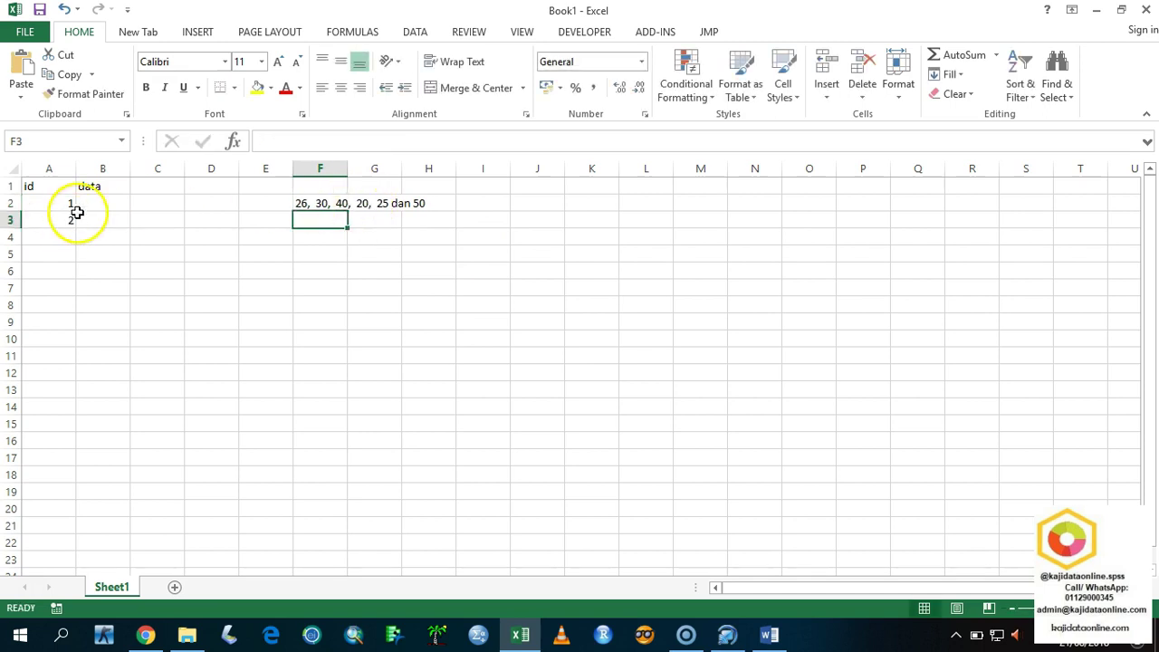
# - Enter 26, 30, 40, 20, 25 and 50 down the data column starting at B2
pyautogui.click(109, 202)
pyautogui.write('26')
pyautogui.press('Return')
pyautogui.write('30')
pyautogui.press('Return')
pyautogui.write('40')
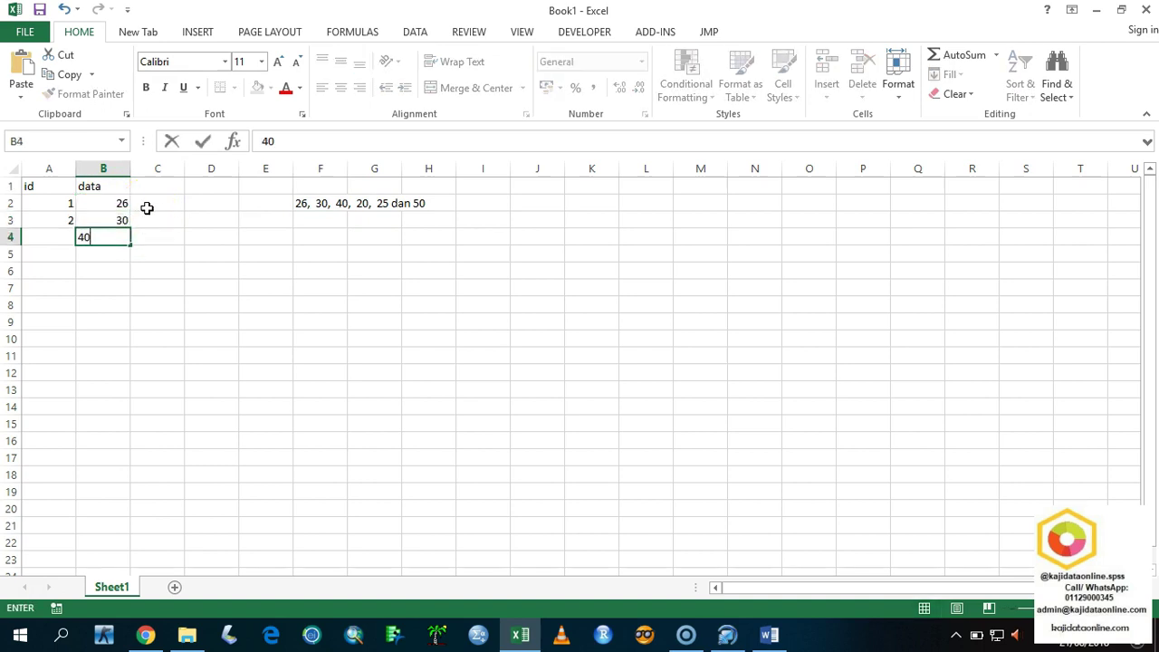
pyautogui.press('Return')
pyautogui.write('20')
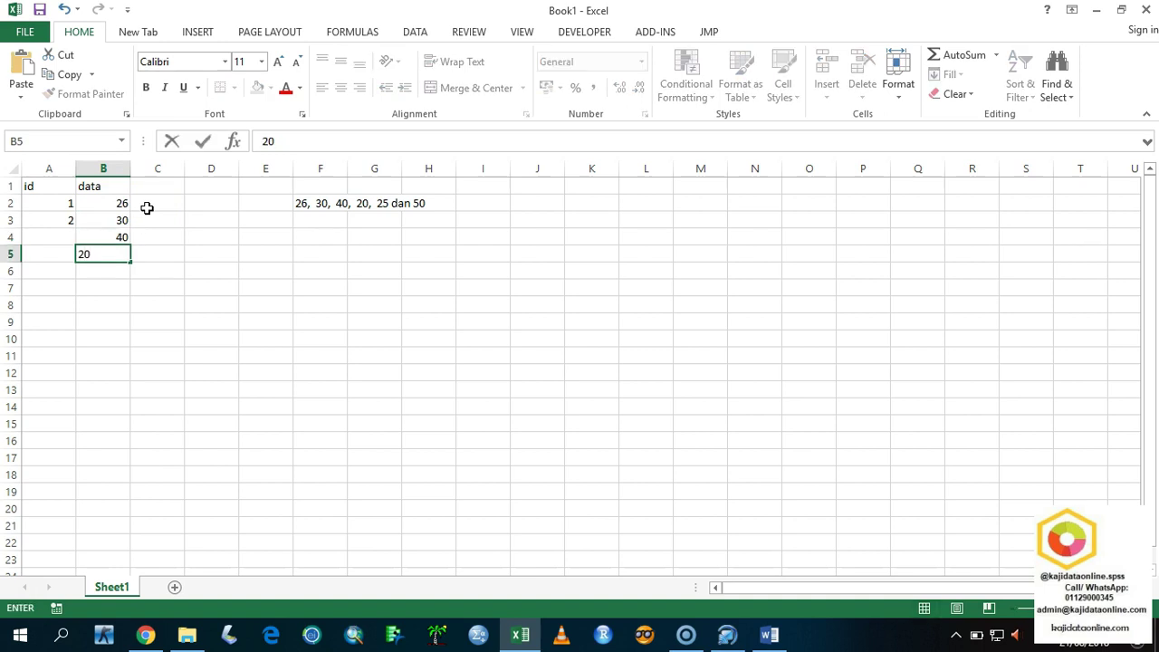
pyautogui.press('Return')
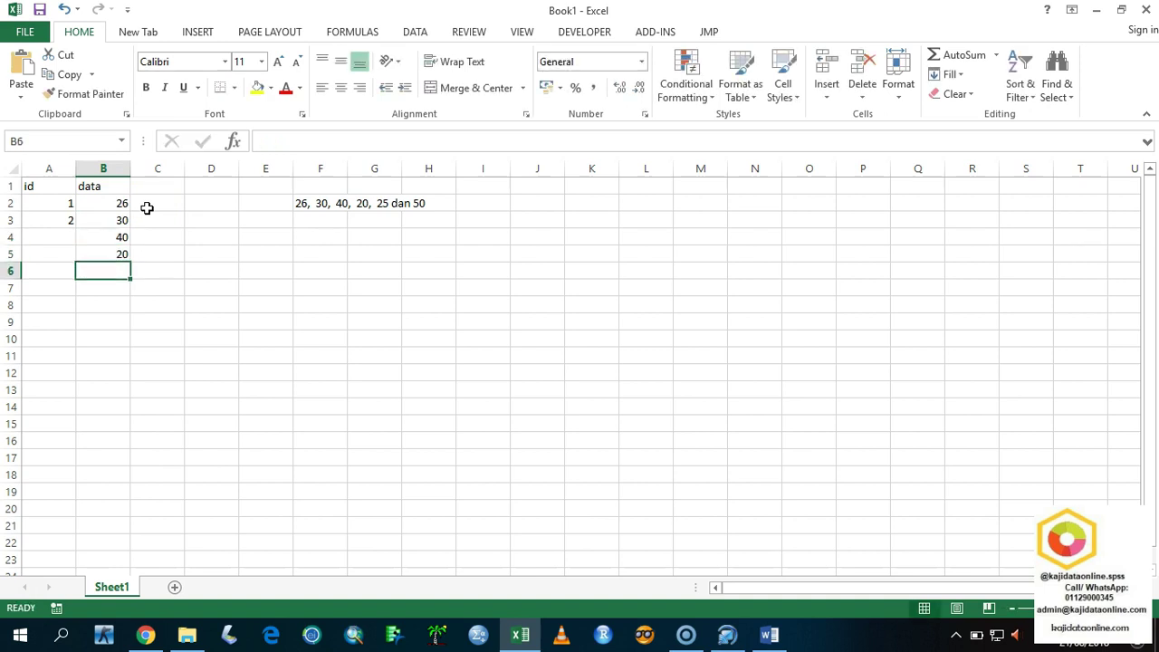
pyautogui.write('25')
pyautogui.press('Return')
pyautogui.write('50')
pyautogui.press('Tab')
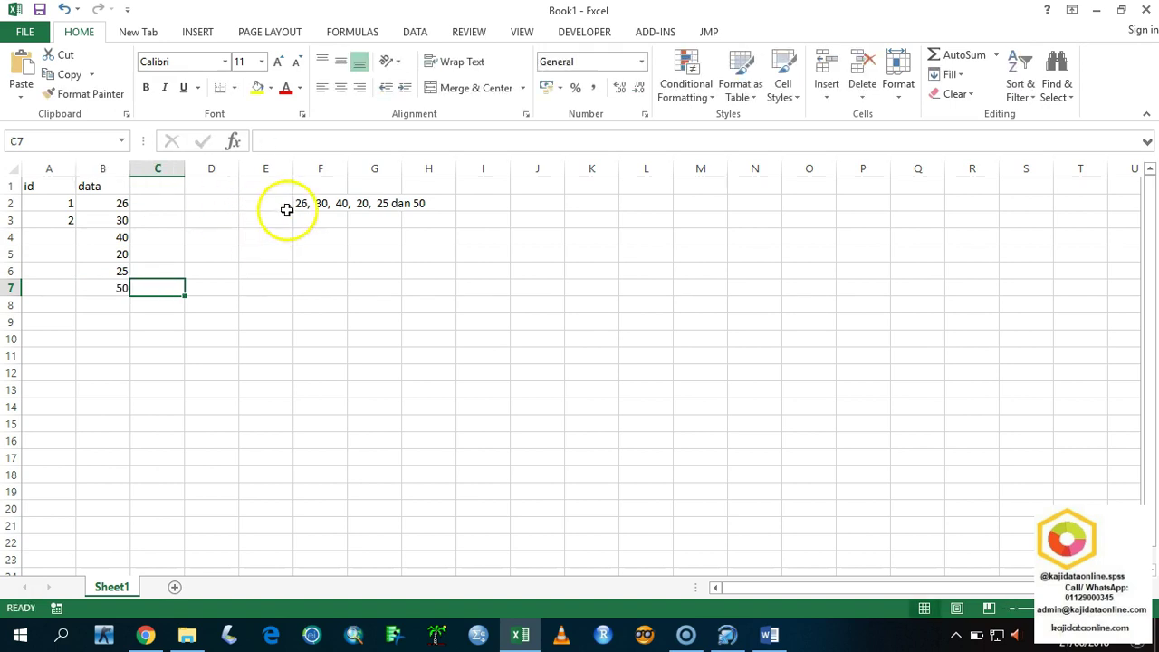
# - Check F2 and the ids, then undo the id fill and the 50 in B7
pyautogui.click(297, 203)
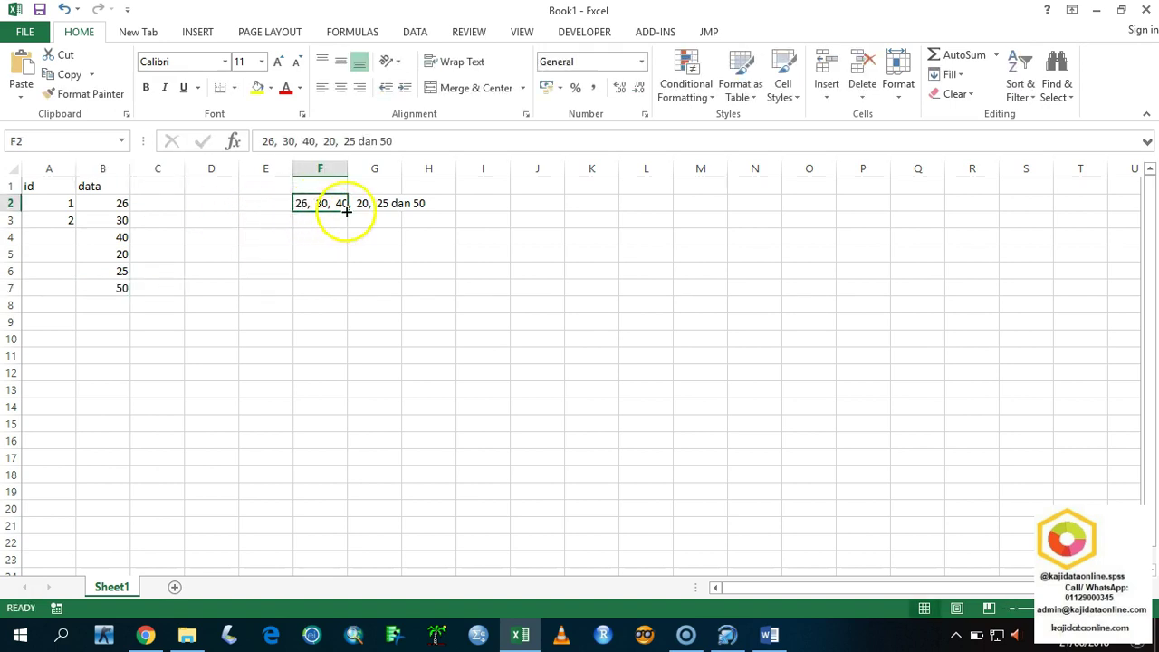
pyautogui.moveTo(54, 203)
pyautogui.mouseDown()
pyautogui.moveTo(76, 224)
pyautogui.moveTo(79, 291)
pyautogui.mouseUp()
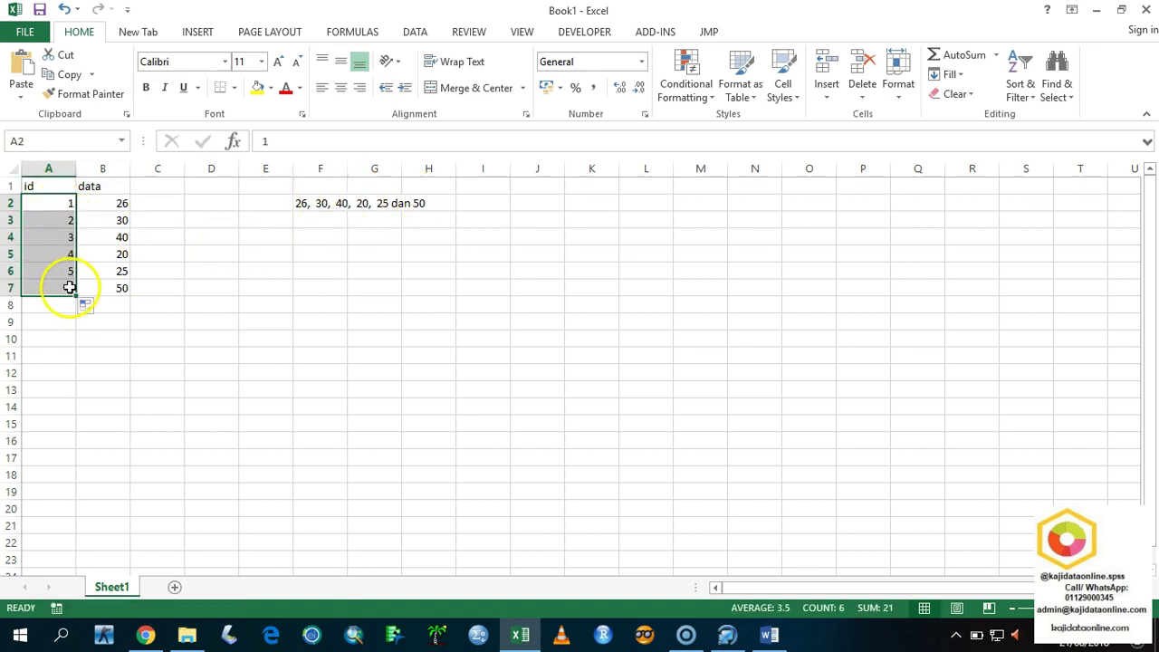
pyautogui.click(153, 306)
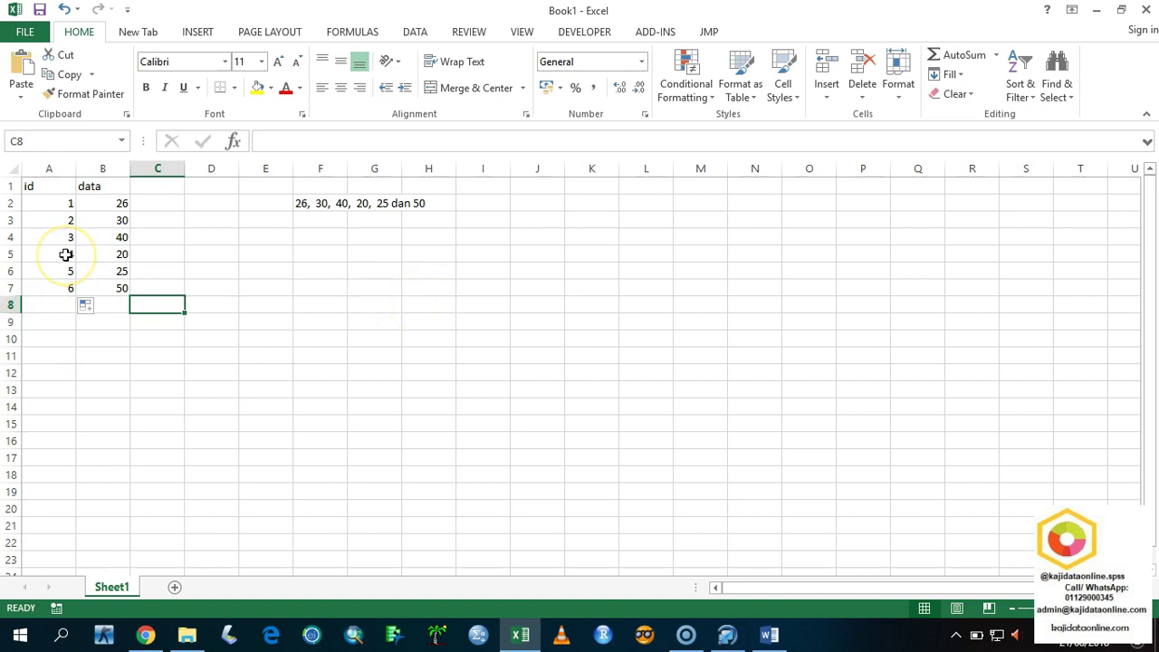
pyautogui.hotkey('ctrl', 'z')
pyautogui.hotkey('ctrl', 'z')
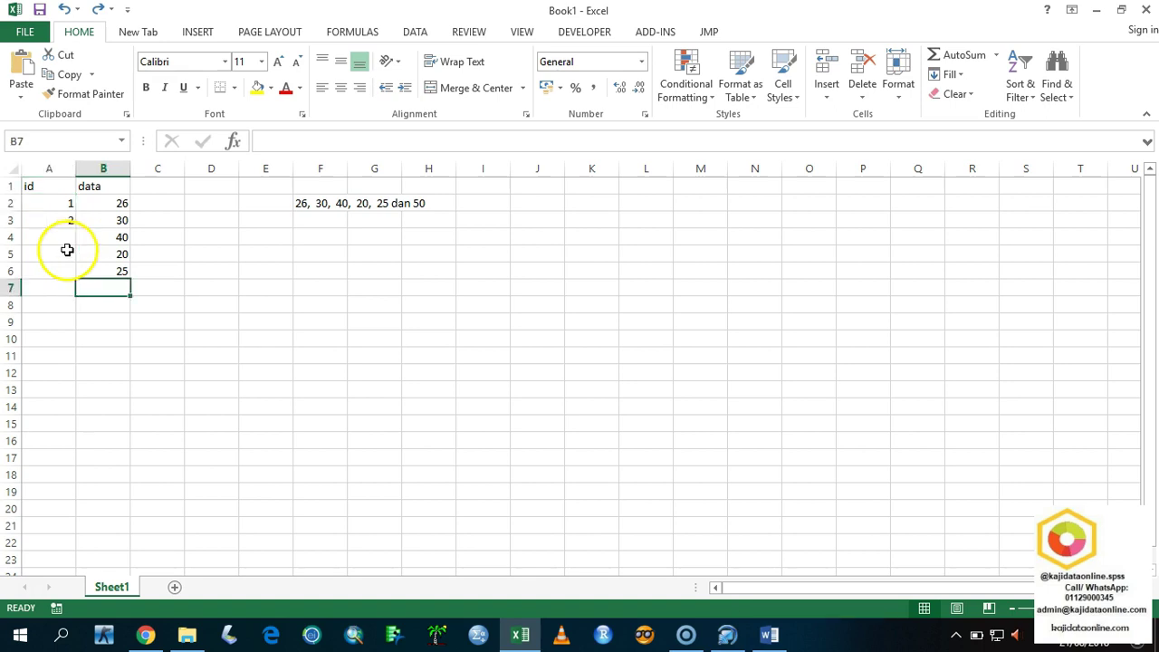
pyautogui.hotkey('ctrl', 'z')
pyautogui.hotkey('ctrl', 'z')
pyautogui.hotkey('ctrl', 'z')
pyautogui.hotkey('ctrl', 'z')
pyautogui.press('Up')
# - Re-enter 30, 40, 20, 25 and 50 in B3:B7 below 26 in B2
pyautogui.press('F2')
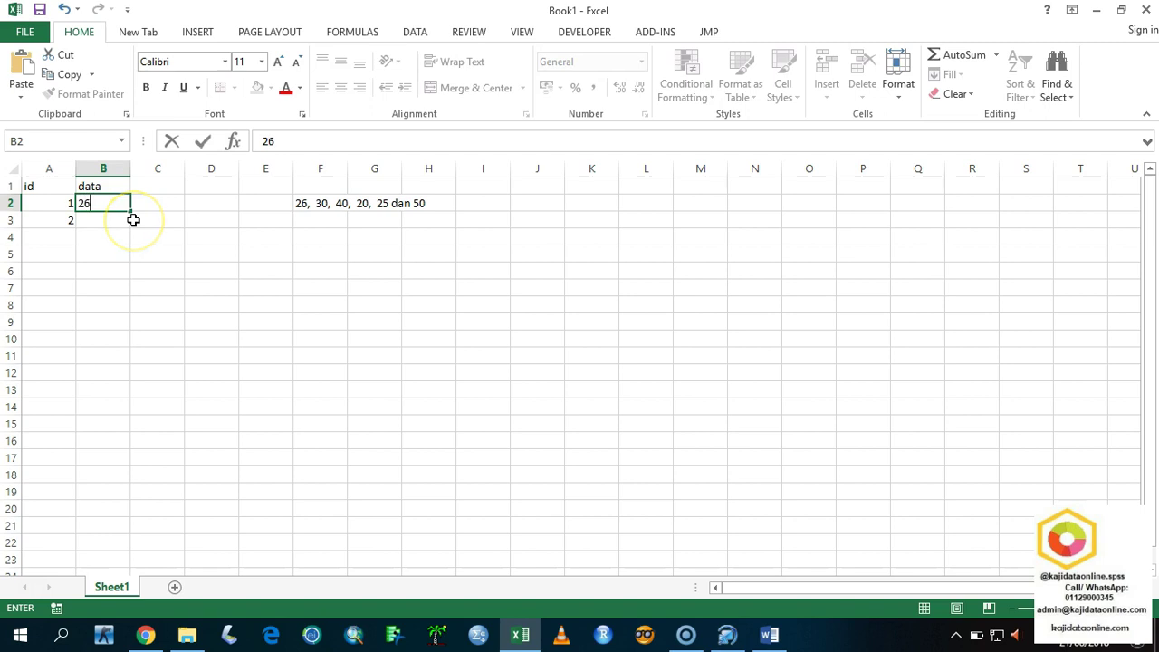
pyautogui.click(133, 220)
pyautogui.write('30')
pyautogui.hotkey('ctrl', 'Return')
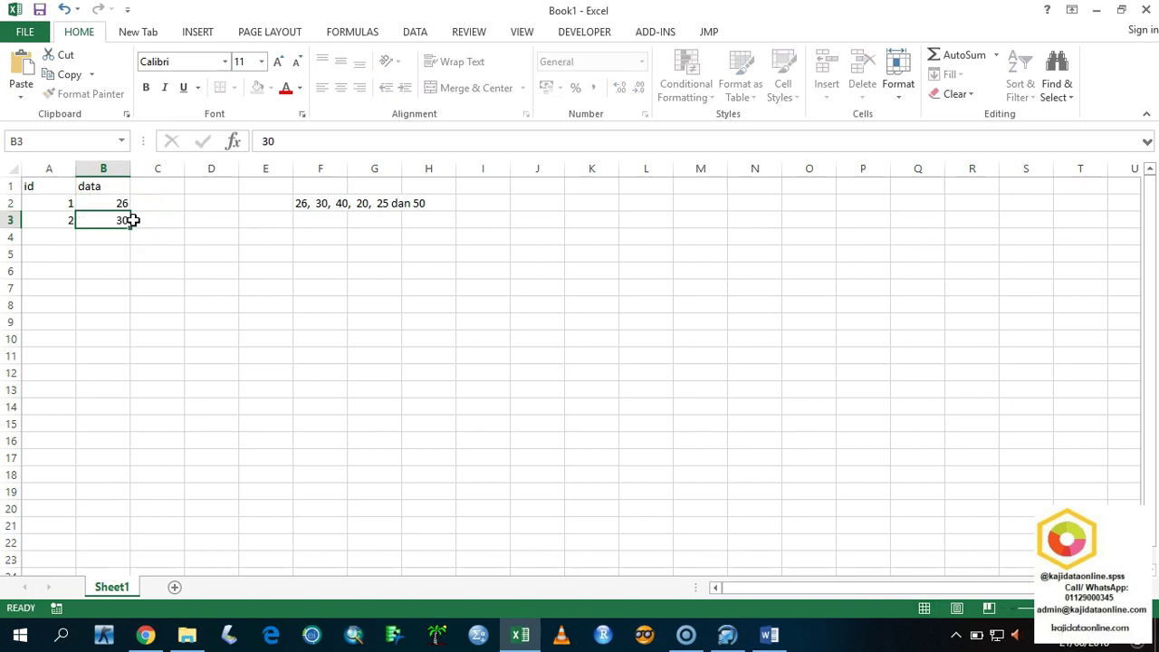
pyautogui.press('Return')
pyautogui.write('40')
pyautogui.press('Return')
pyautogui.write('20')
pyautogui.press('Return')
pyautogui.write('25')
pyautogui.press('Return')
pyautogui.write('50')
pyautogui.press('Up')
pyautogui.press('Up')
pyautogui.press('Up')
pyautogui.press('Up')
pyautogui.press('Up')
pyautogui.press('Left')
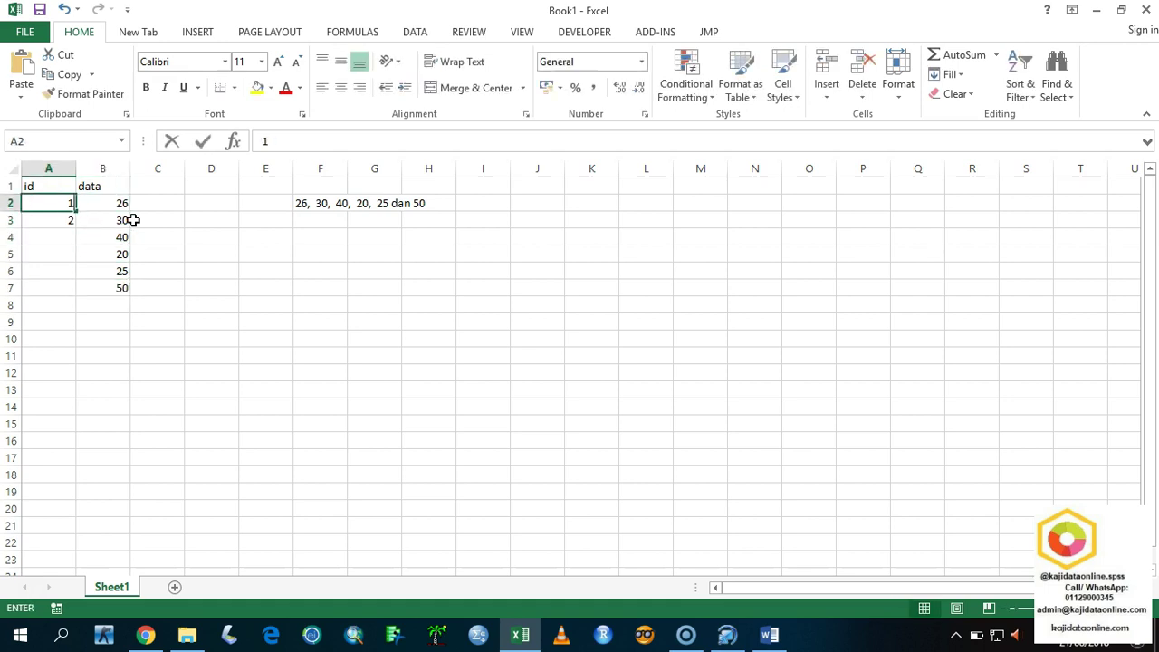
pyautogui.press('Down')
pyautogui.press('Down')
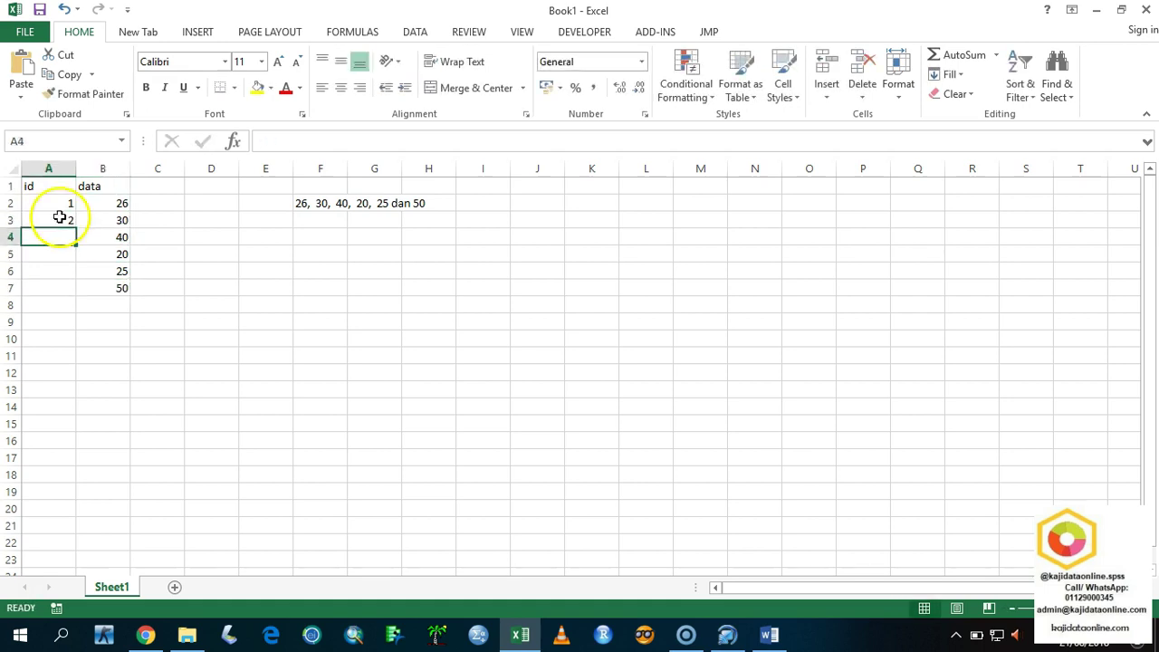
# - Extend the id series from 1, 2 to 1 through 6 in A2:A7
pyautogui.moveTo(59, 205); pyautogui.dragTo(59, 222)
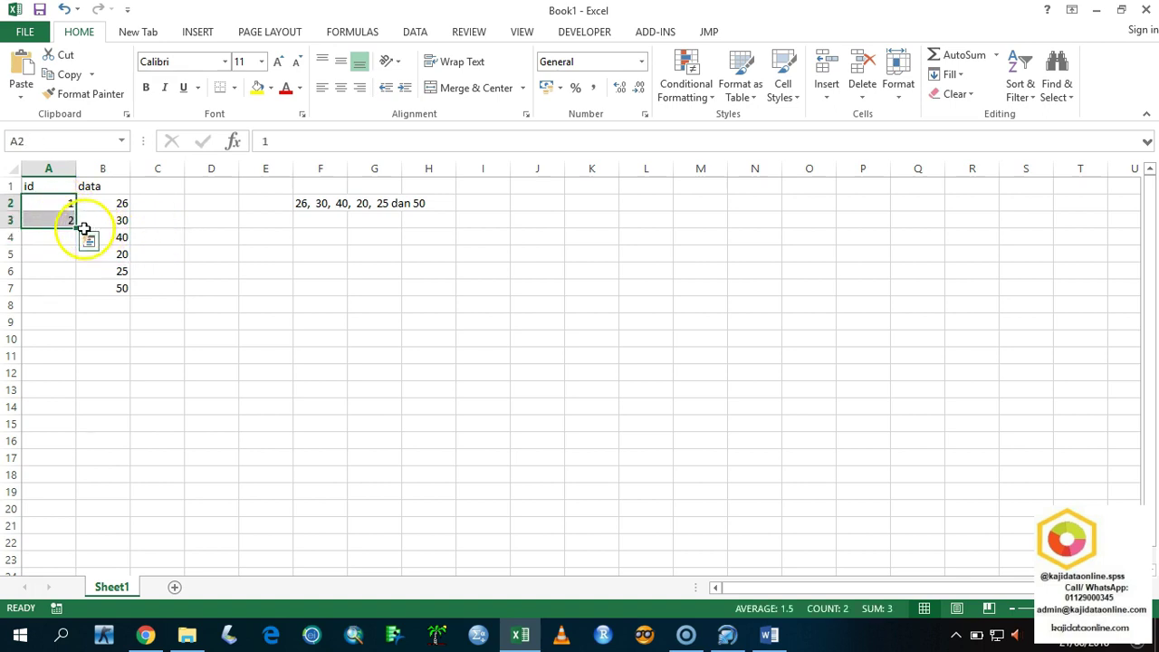
pyautogui.moveTo(75, 226); pyautogui.dragTo(73, 290)
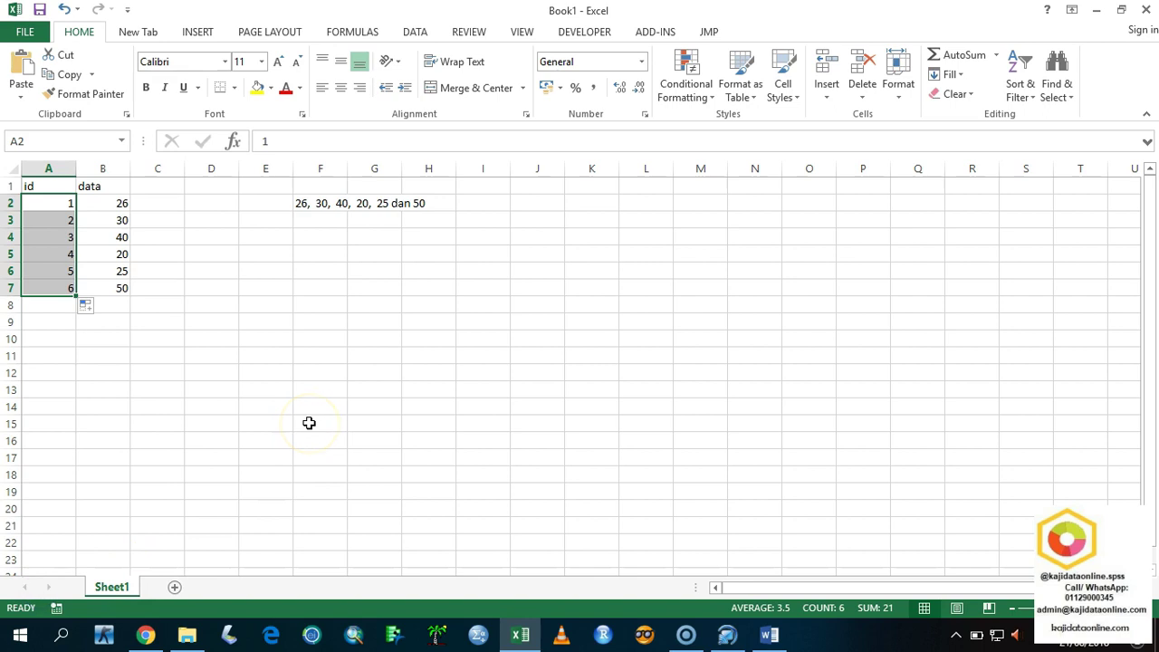
pyautogui.click(118, 305)
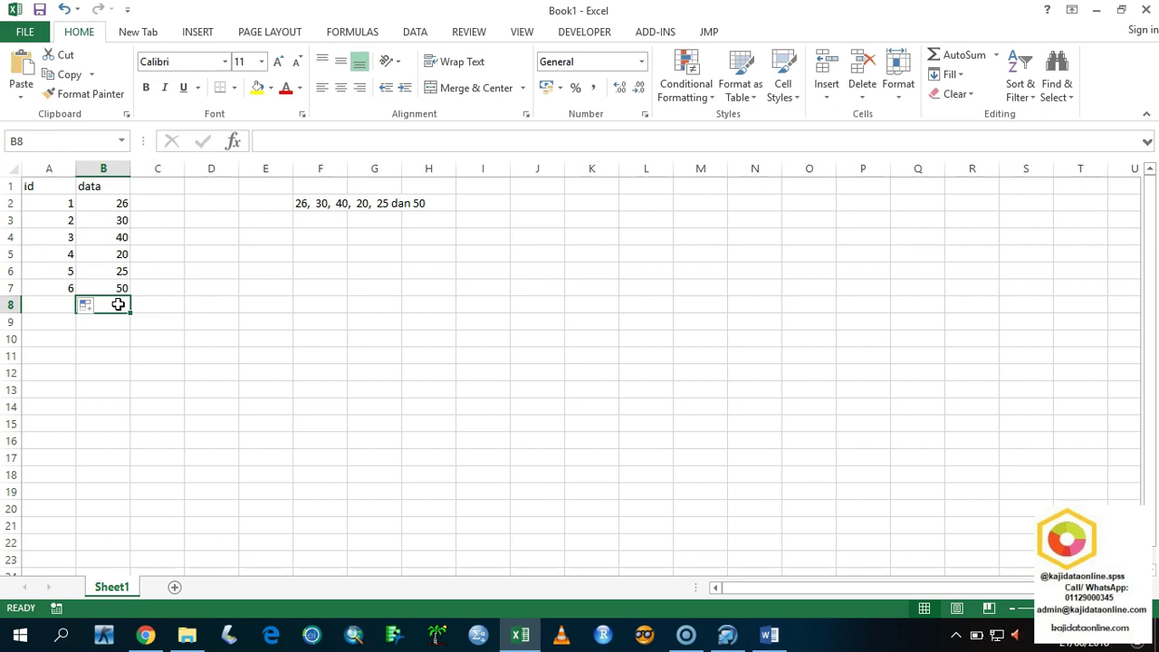
# - Start an AVERAGE formula in B8, comparing the AVERAGEA, AVERAGEIF and AVERAGEIFS suggestions first
pyautogui.write('=')
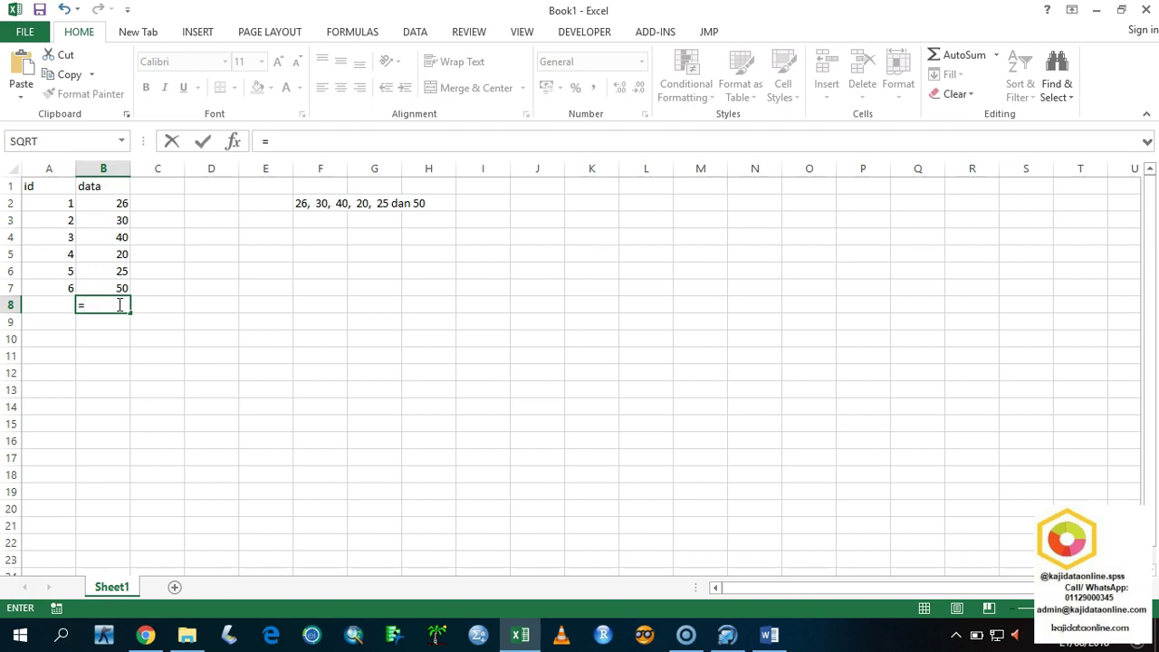
pyautogui.write('a')
pyautogui.write('ve')
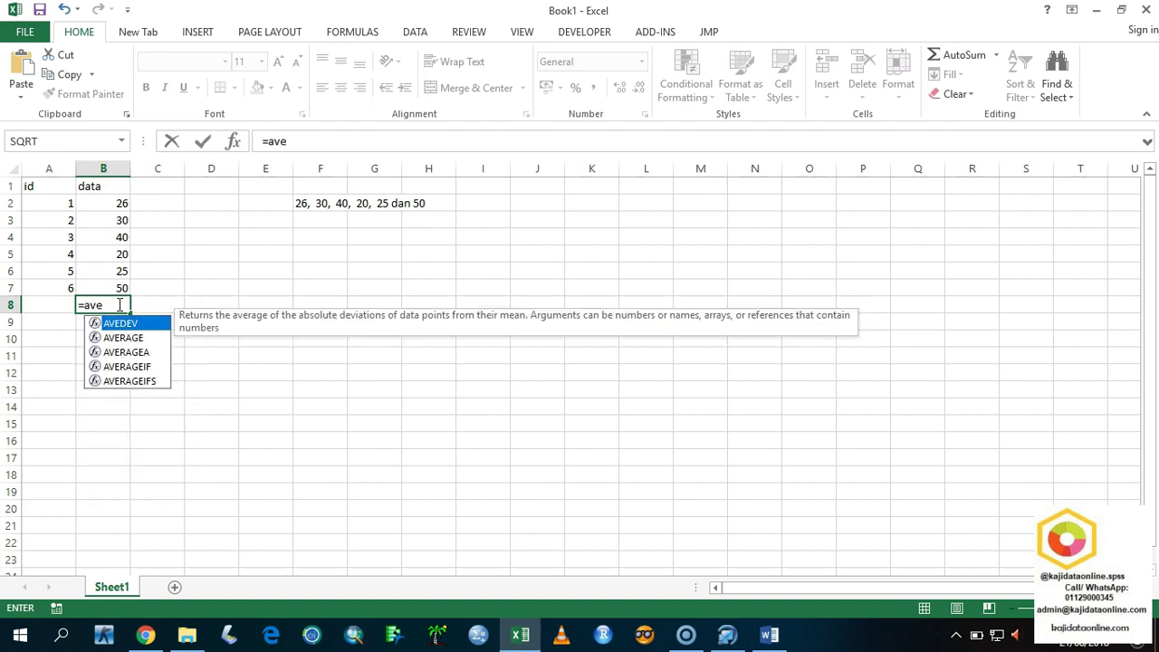
pyautogui.press('Down')
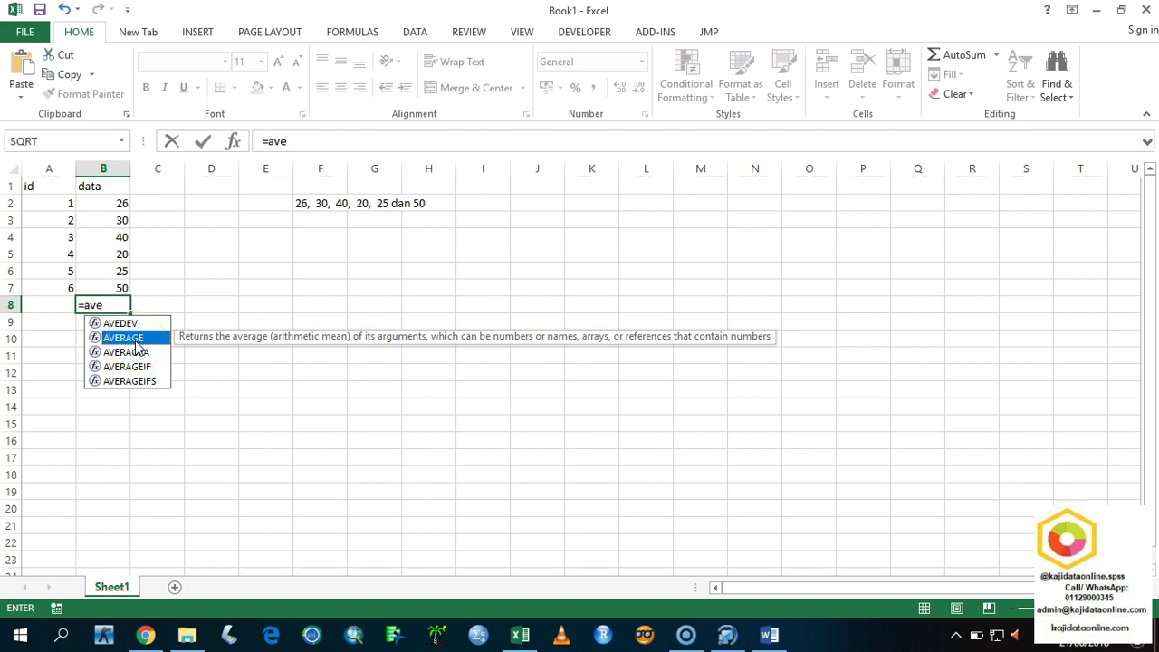
pyautogui.press('Down')
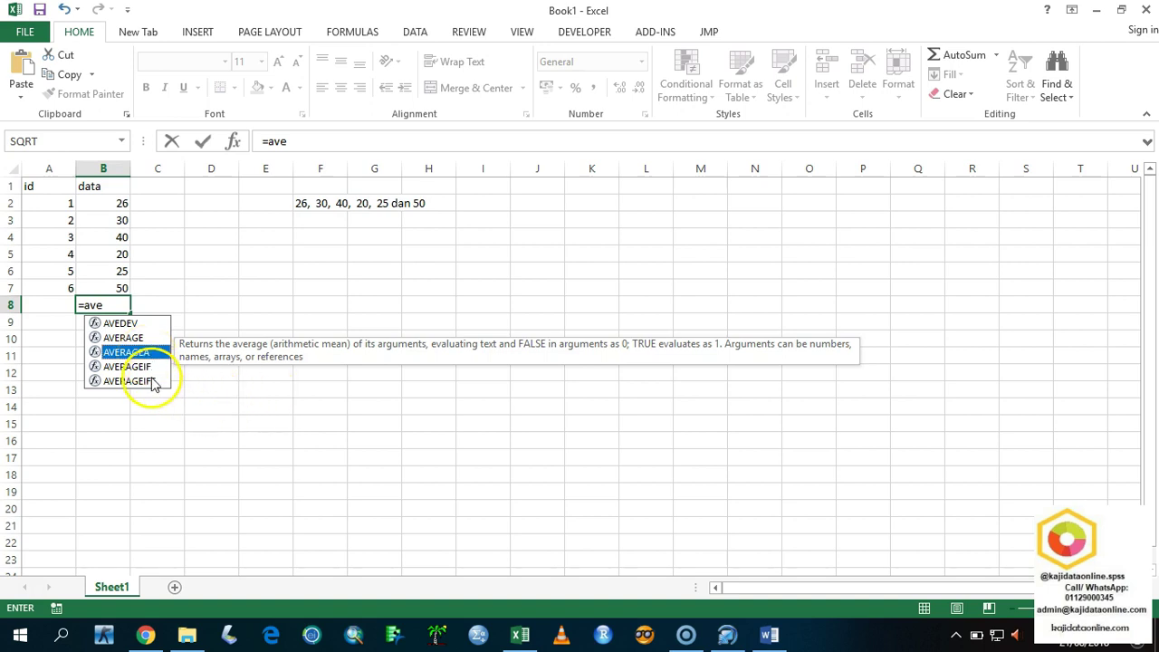
pyautogui.click(152, 369)
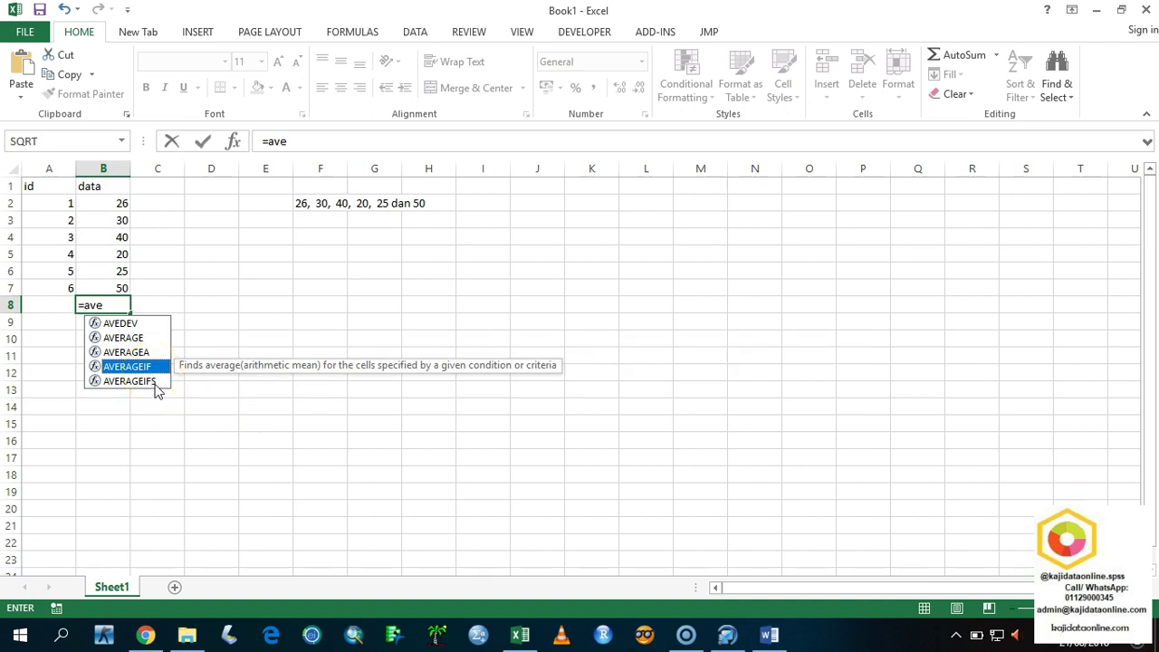
pyautogui.click(156, 384)
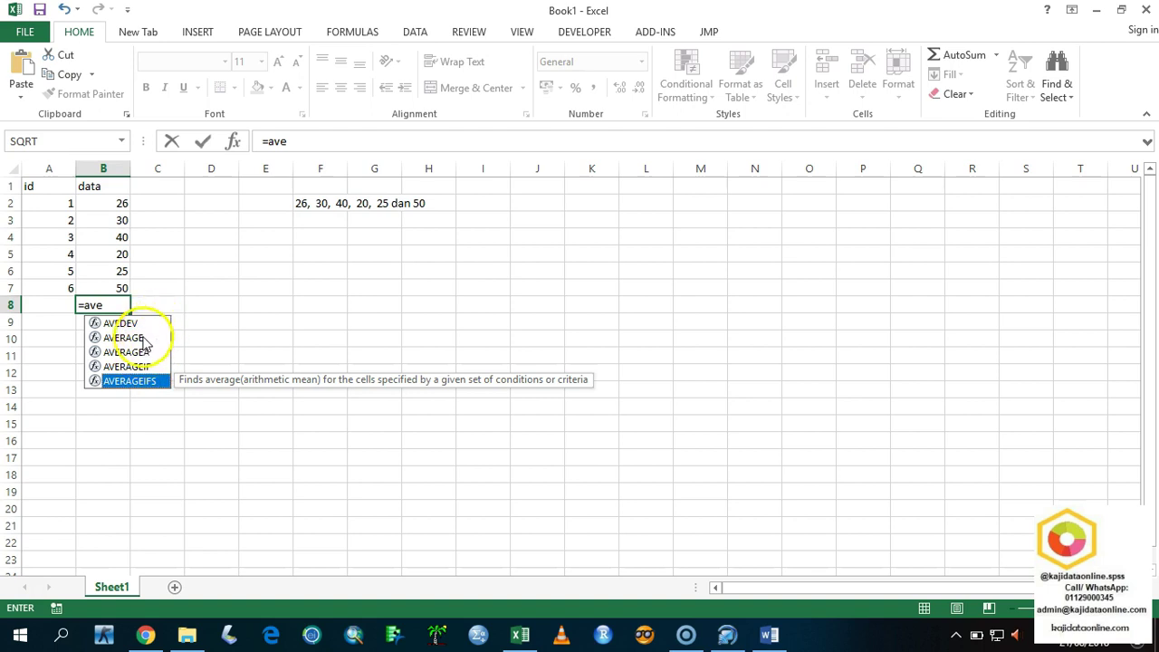
pyautogui.click(165, 340)
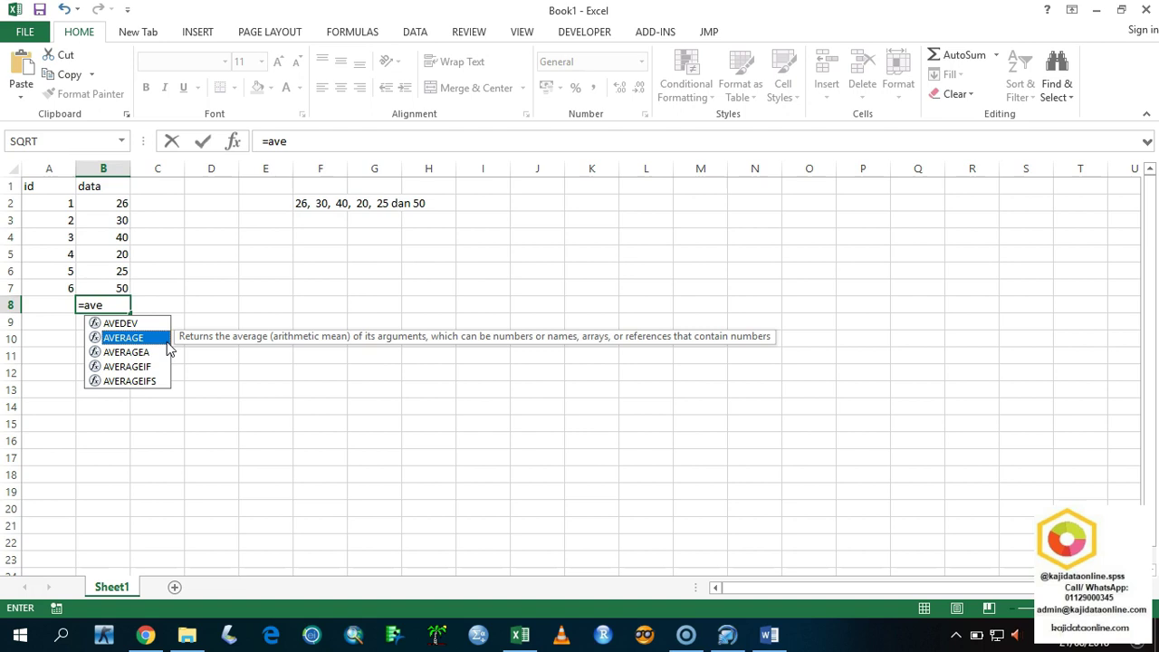
pyautogui.click(134, 339)
pyautogui.doubleClick(138, 344)
# - Complete B8 as =AVERAGE(B2:B7), giving 31.83333
pyautogui.click(136, 339)
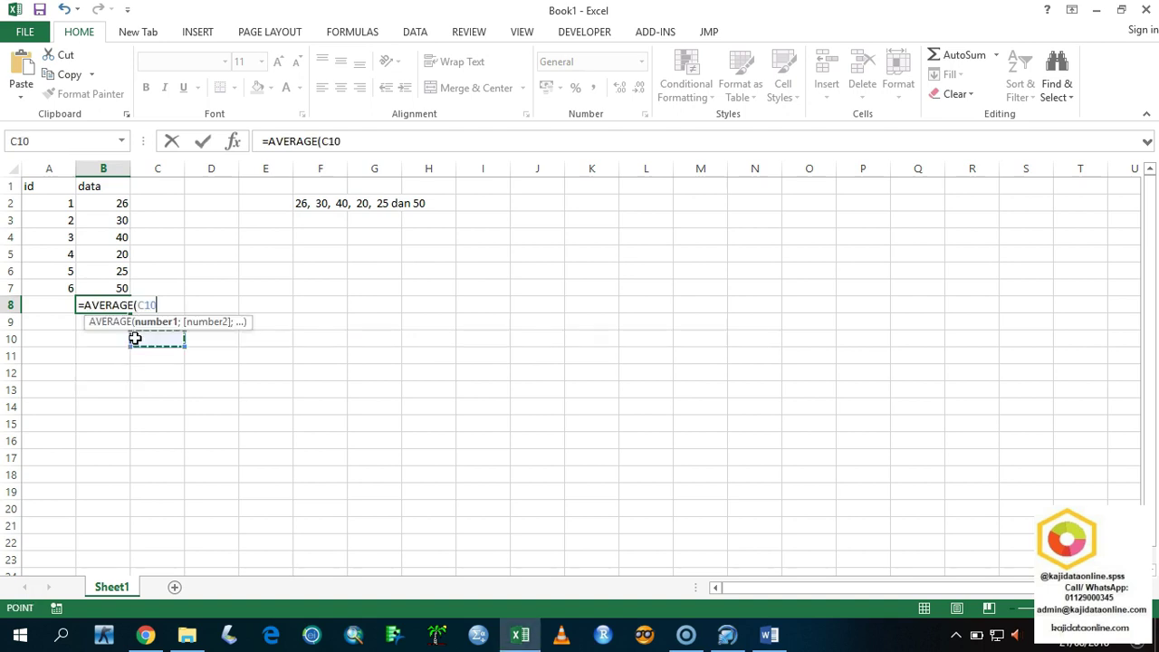
pyautogui.click(157, 306)
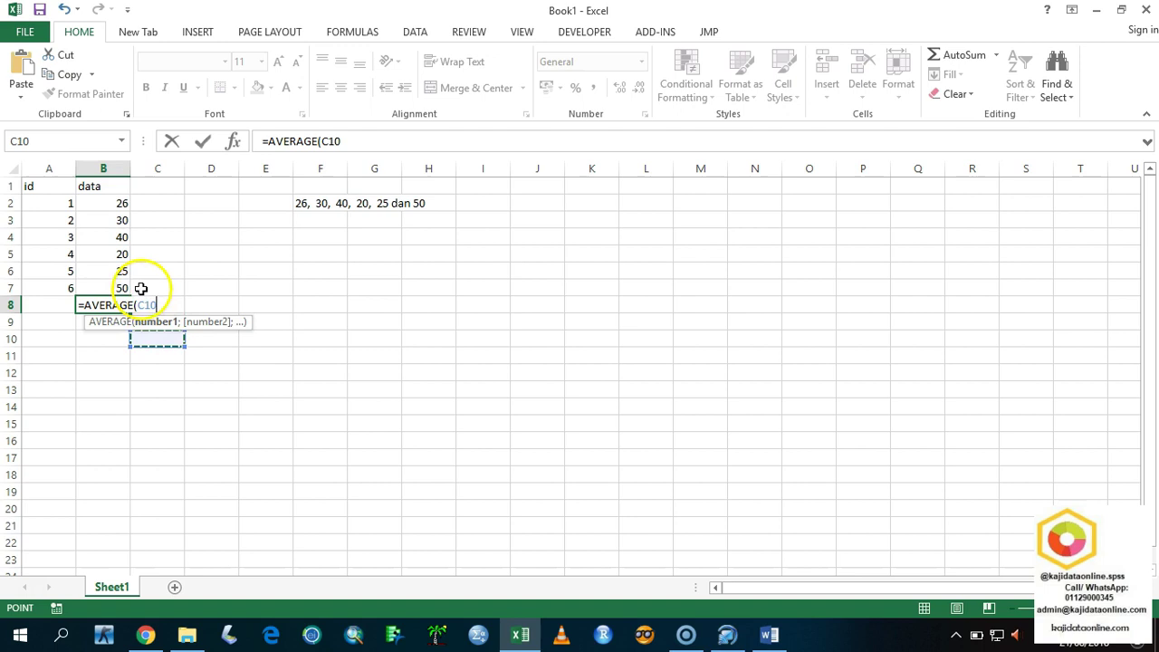
pyautogui.moveTo(103, 203); pyautogui.dragTo(103, 288)
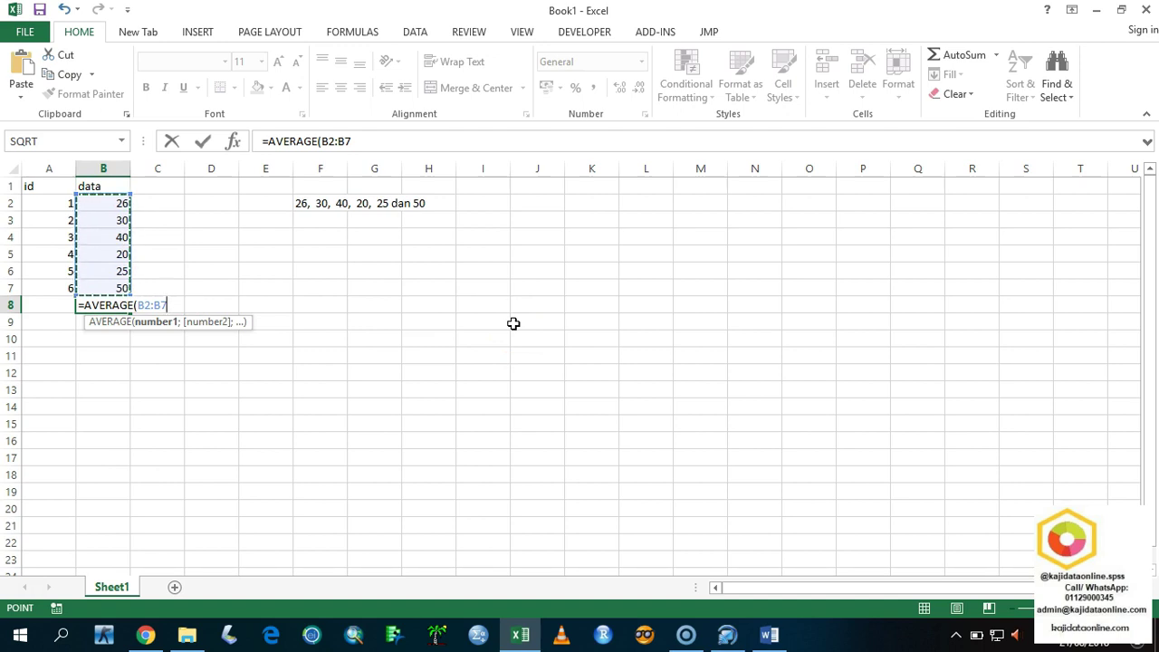
pyautogui.write(')')
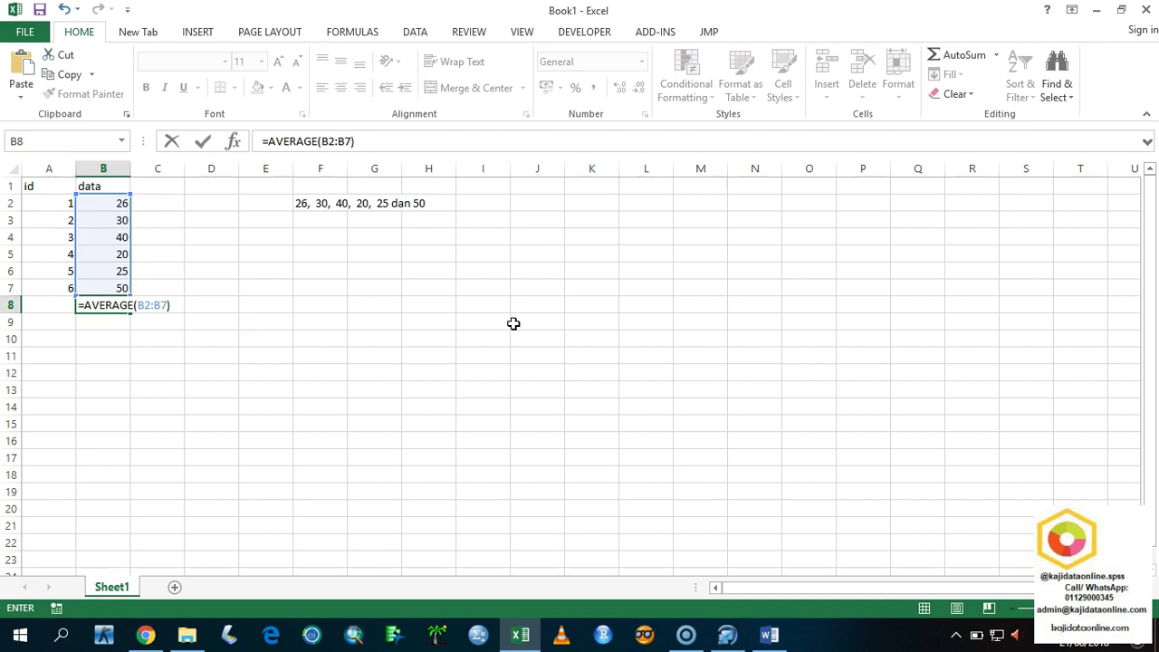
pyautogui.press('Return')
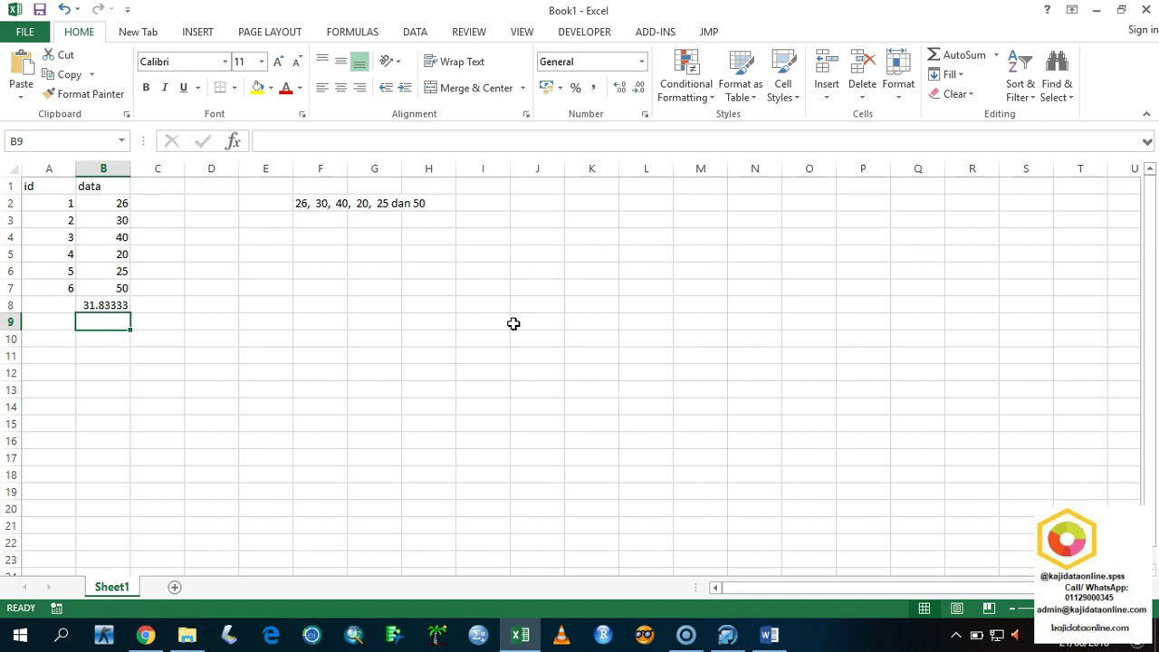
pyautogui.press('Up')
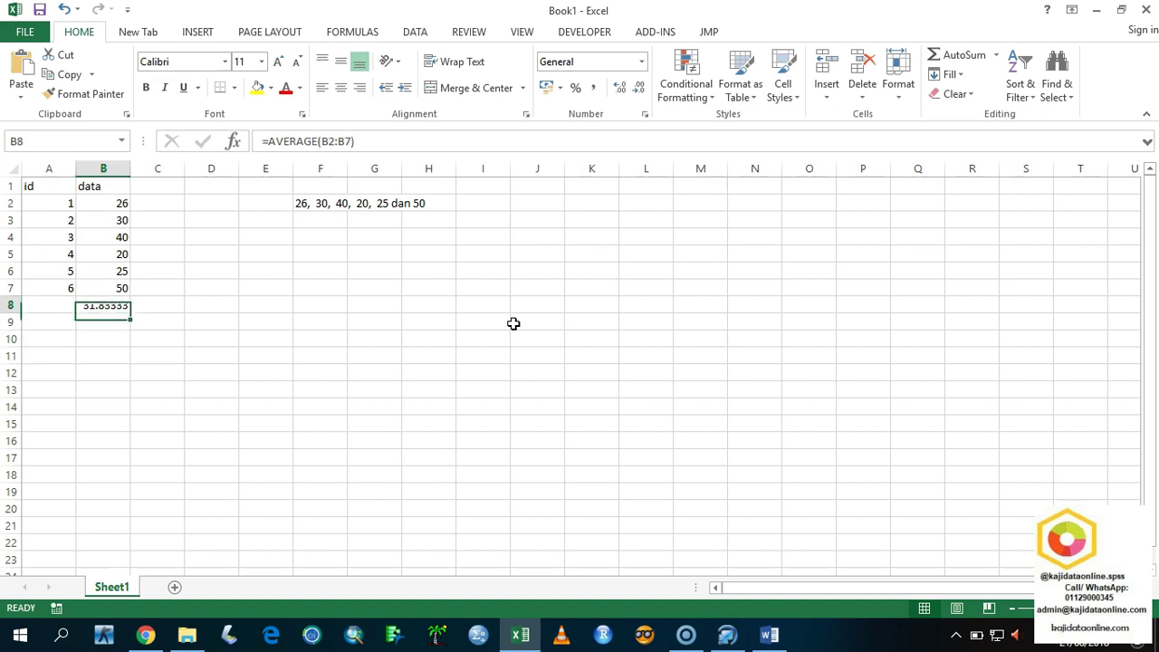
pyautogui.press('Delete')
pyautogui.write('=')
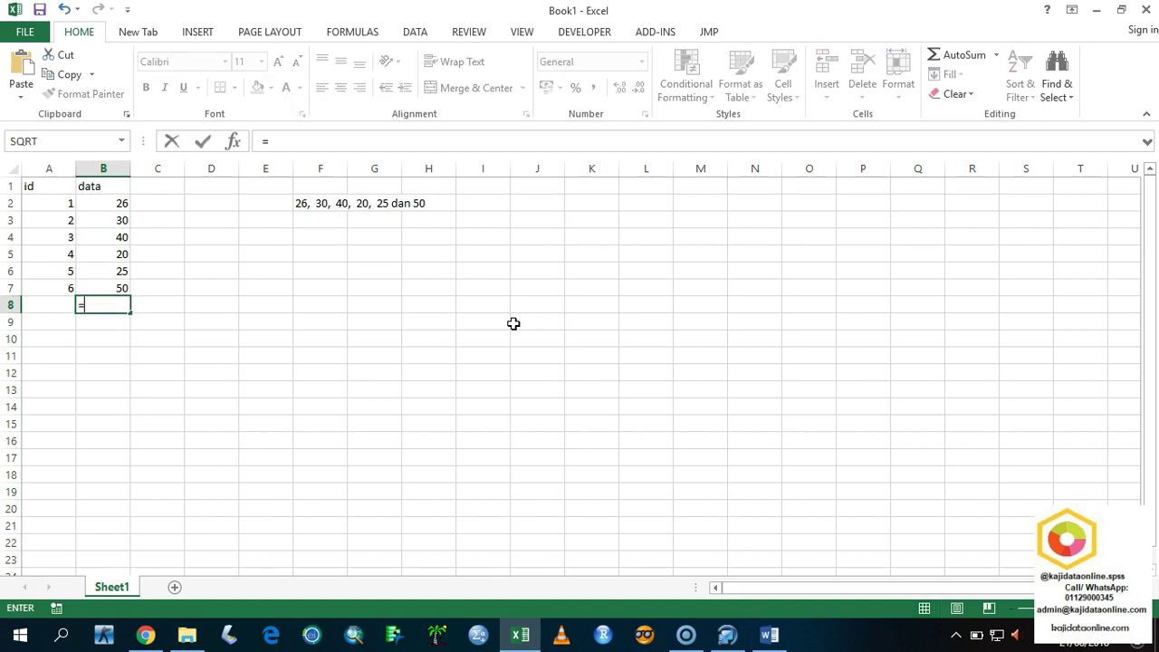
pyautogui.write('ave')
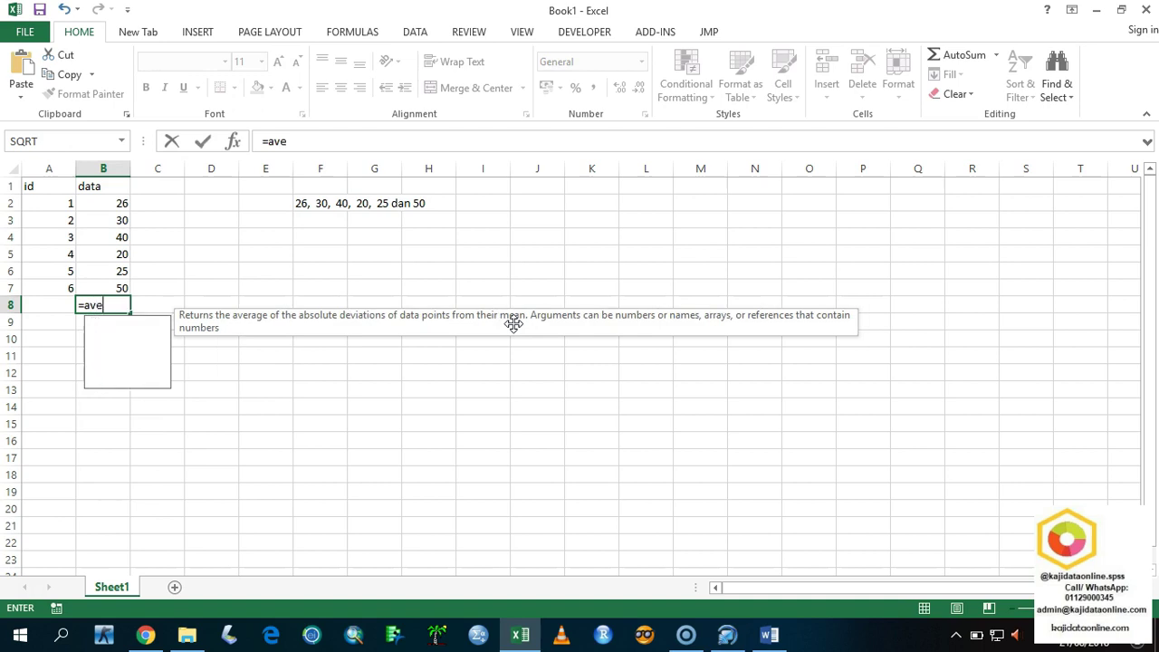
pyautogui.write('rage')
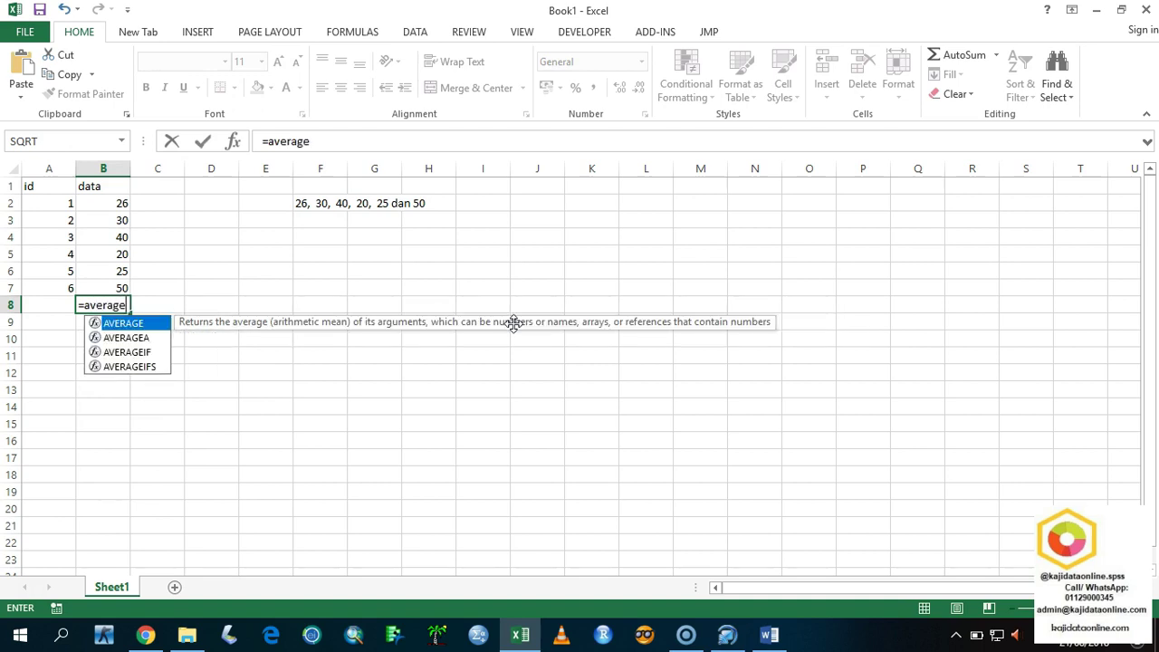
pyautogui.press('BackSpace')
pyautogui.press('BackSpace')
pyautogui.press('BackSpace')
pyautogui.press('BackSpace')
pyautogui.press('BackSpace')
pyautogui.write('g')
pyautogui.press('BackSpace')
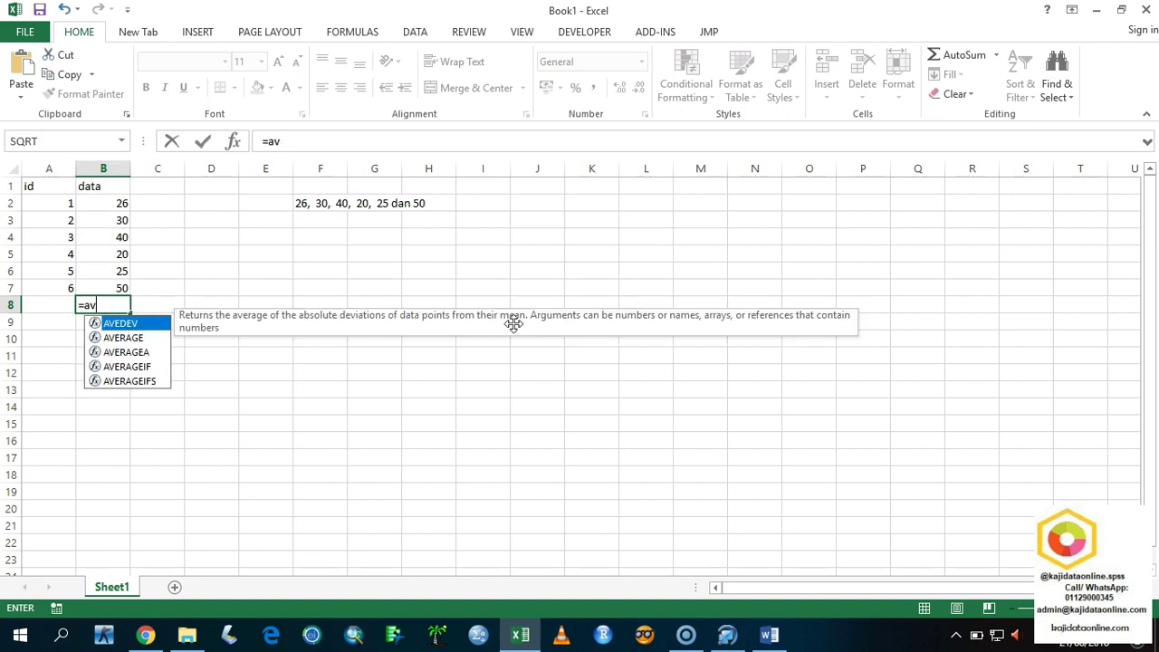
pyautogui.press('Down')
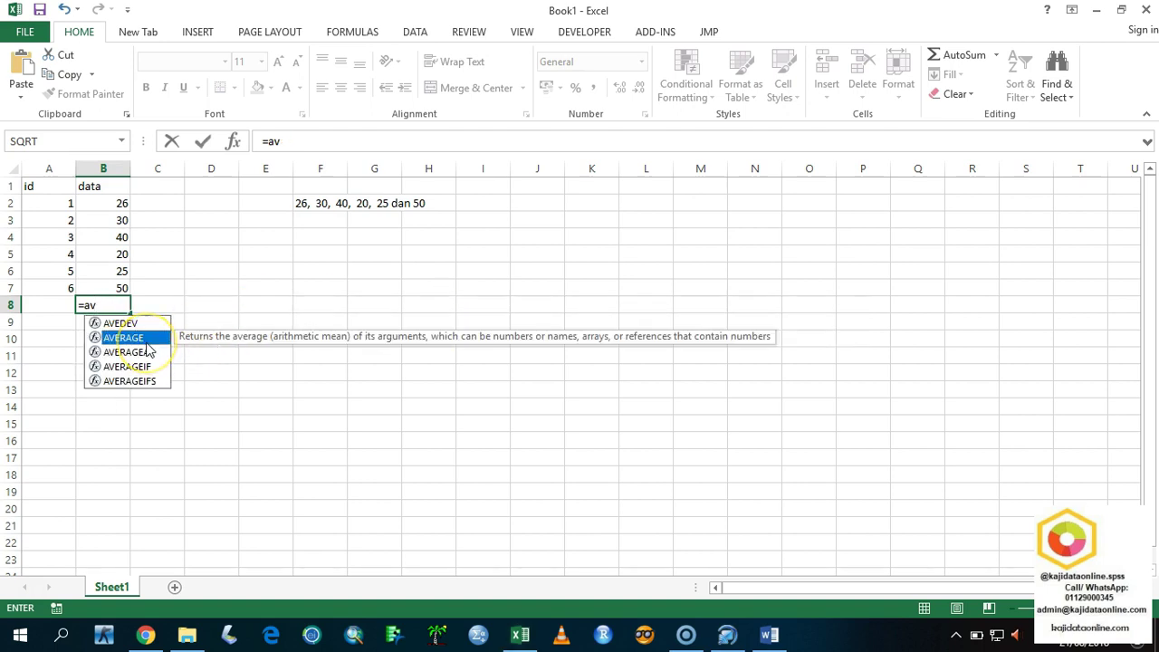
pyautogui.doubleClick(143, 337)
pyautogui.moveTo(121, 207)
pyautogui.mouseDown()
pyautogui.moveTo(110, 272)
pyautogui.moveTo(119, 283)
pyautogui.mouseUp()
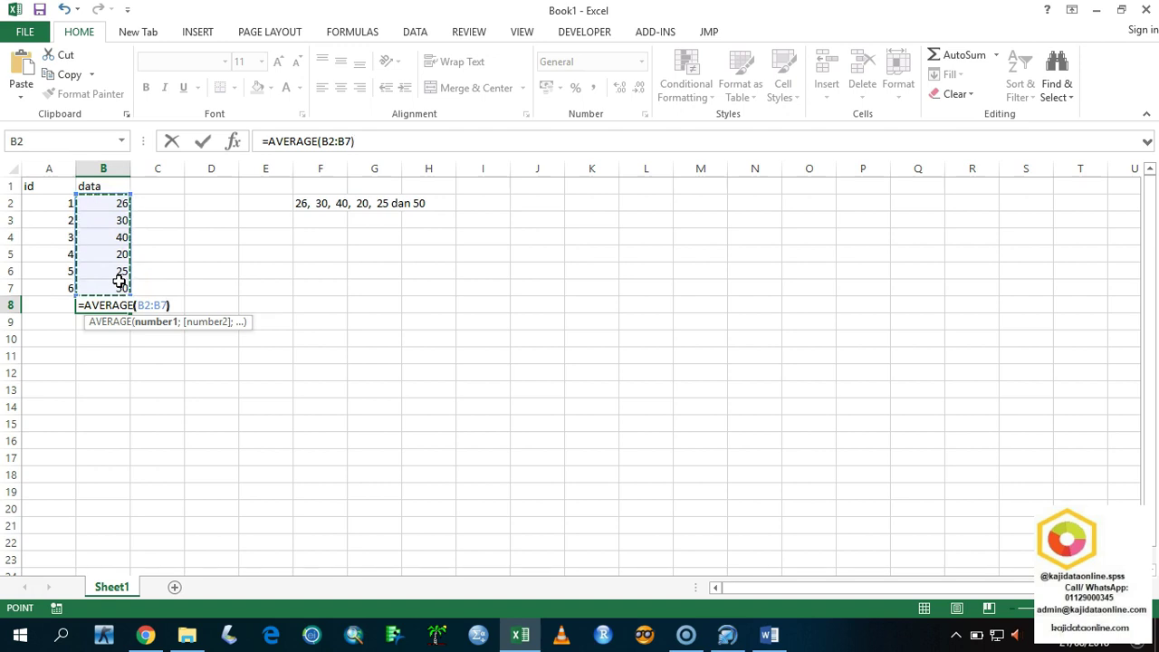
pyautogui.write(')')
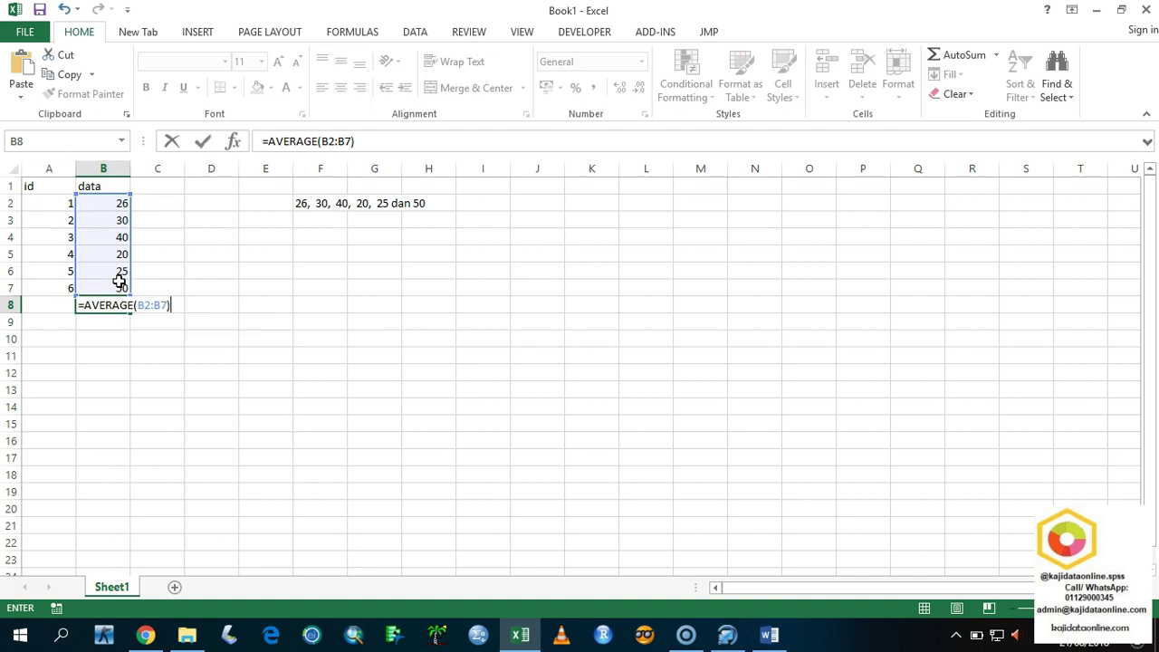
pyautogui.press('BackSpace')
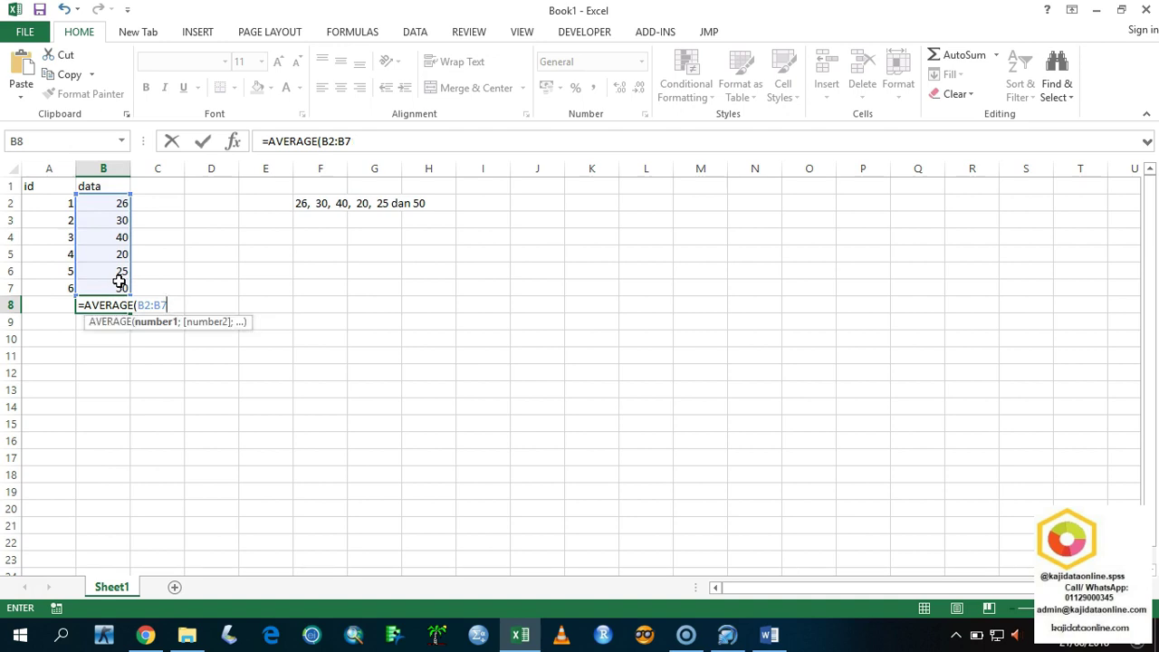
pyautogui.press('Return')
pyautogui.press('Up')
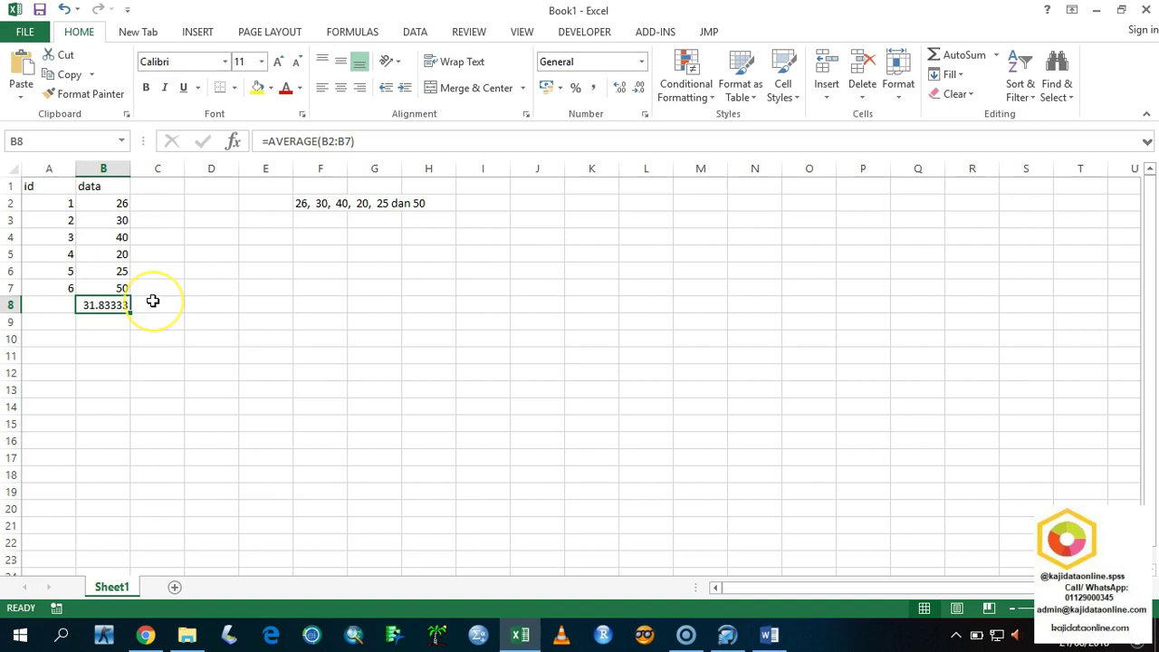
pyautogui.click(153, 301)
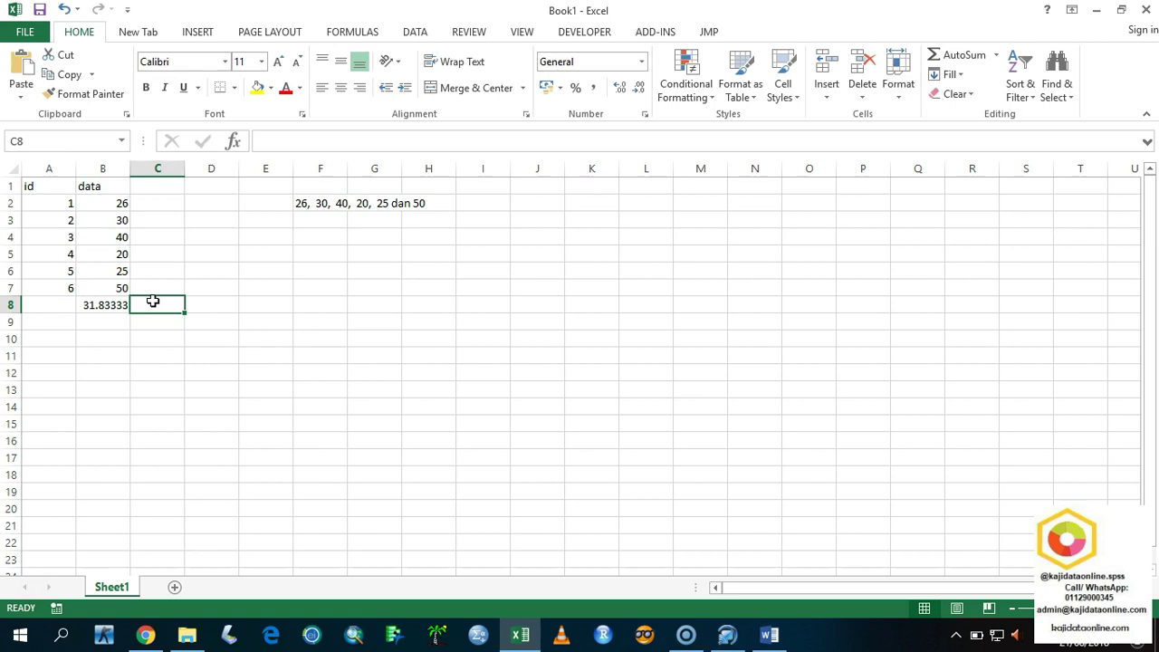
# - Enter =(B2+B3+B4+B5+B6+B7)/6 in C8, returning 31.83333
pyautogui.write('=(')
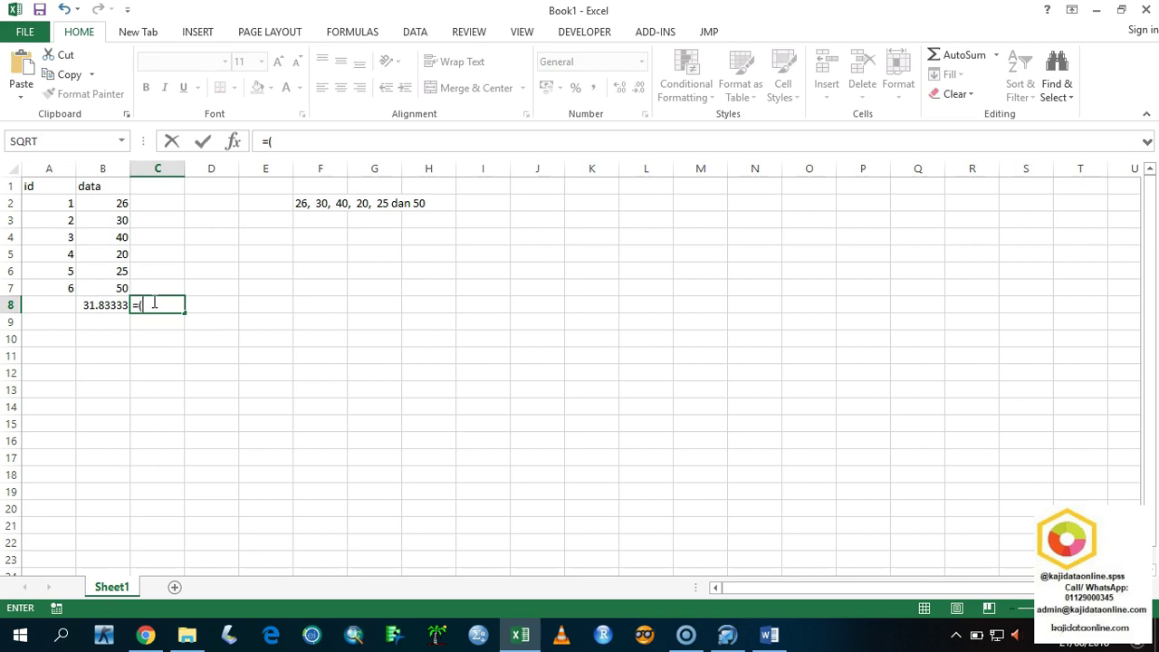
pyautogui.click(118, 208)
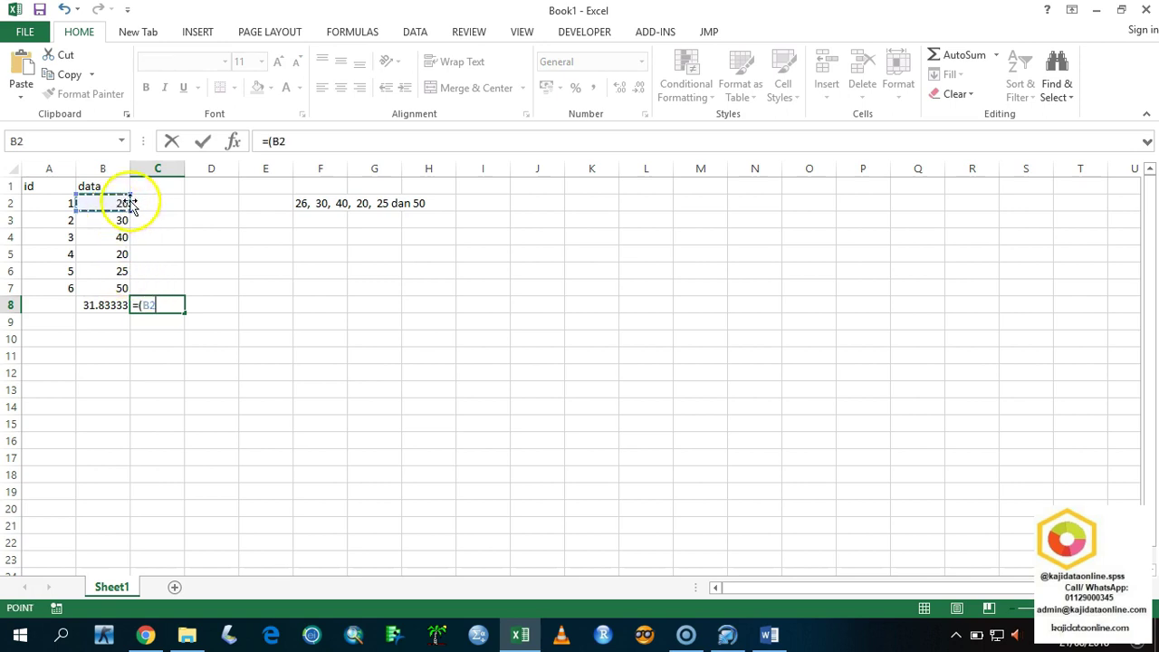
pyautogui.write('+')
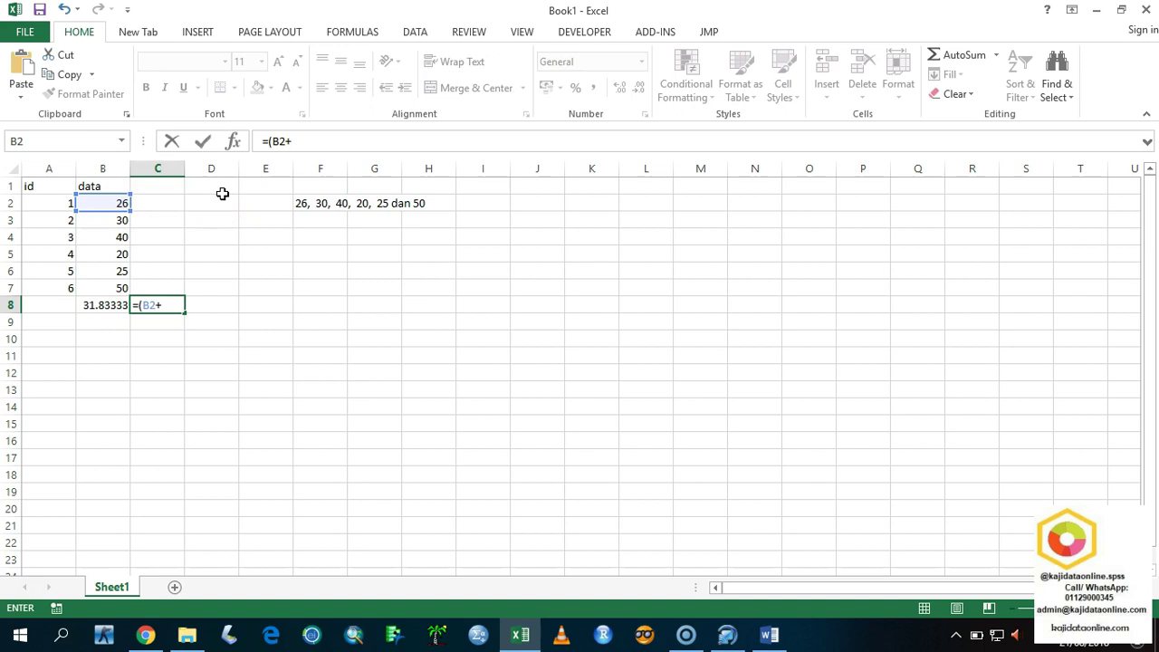
pyautogui.click(126, 222)
pyautogui.write('+')
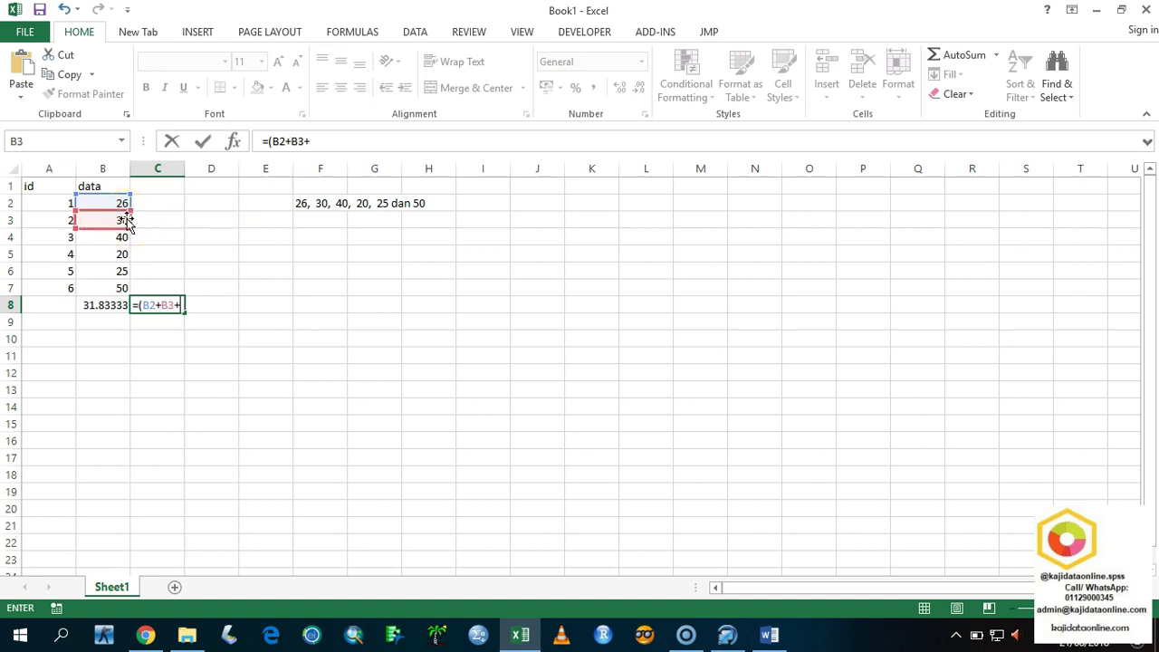
pyautogui.click(120, 238)
pyautogui.write('+')
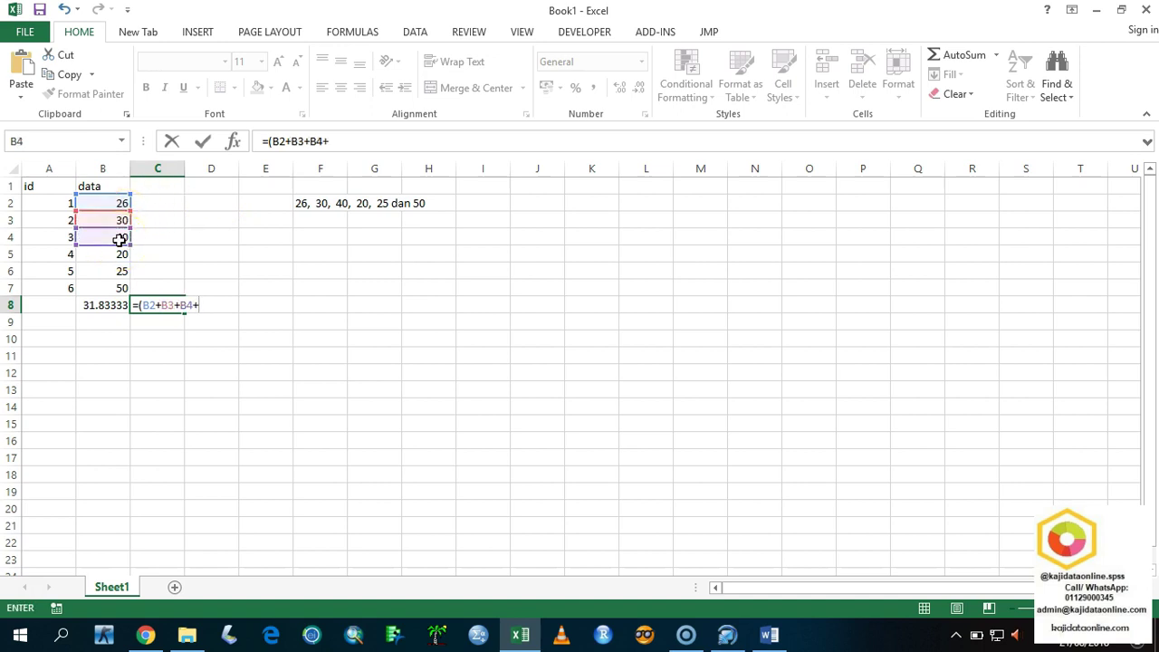
pyautogui.click(119, 255)
pyautogui.write('+')
pyautogui.click(127, 272)
pyautogui.write('+')
pyautogui.click(116, 287)
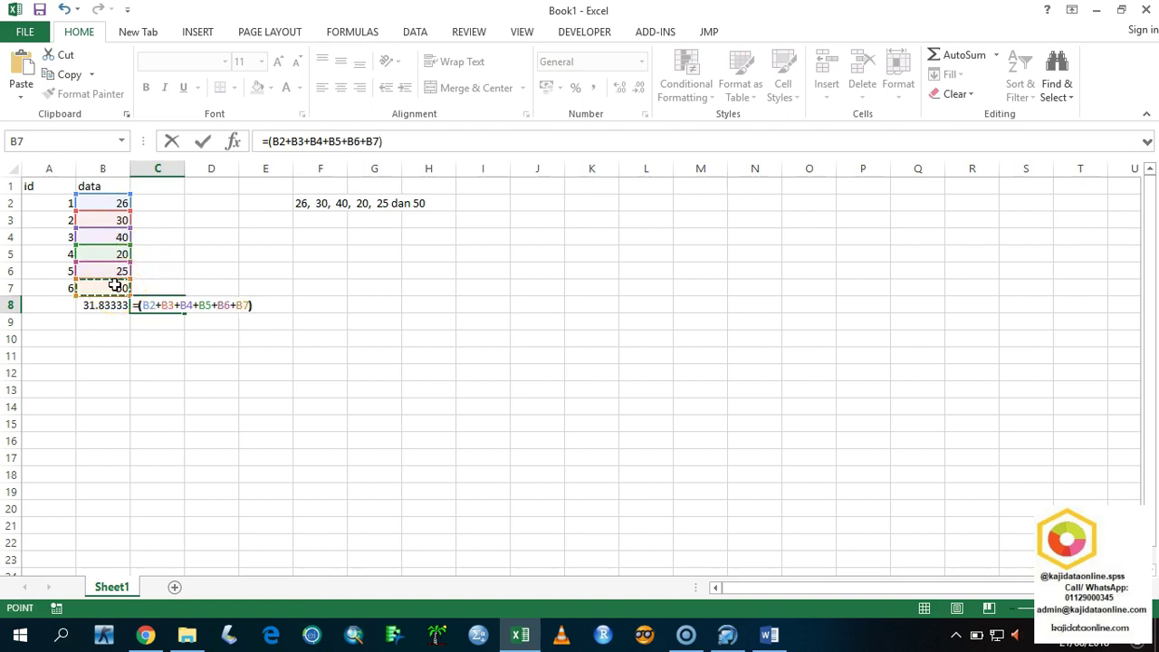
pyautogui.write(')/6')
pyautogui.press('Return')
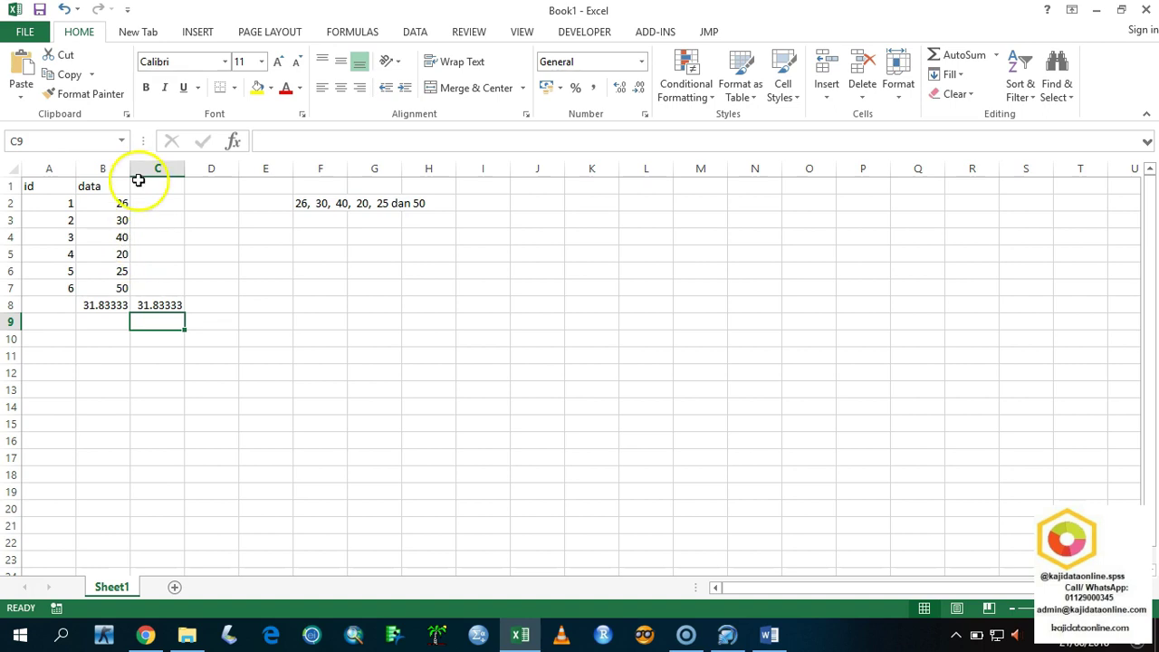
# - Test B2 with the value 45, then undo it back to 26
pyautogui.click(108, 203)
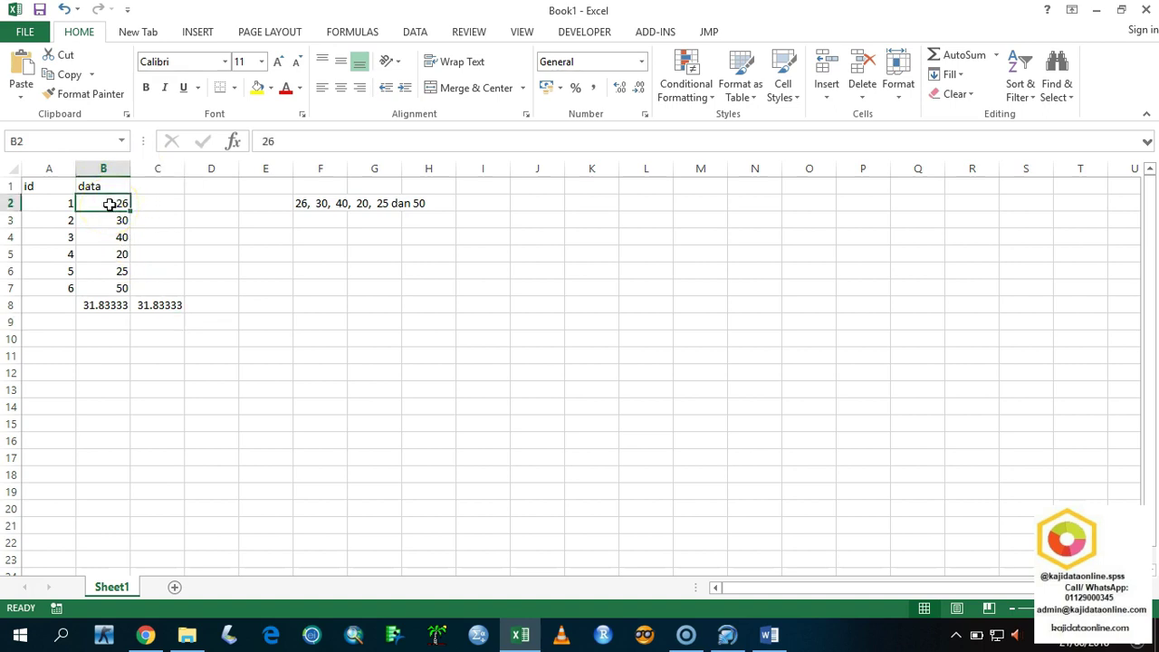
pyautogui.write('45')
pyautogui.press('Return')
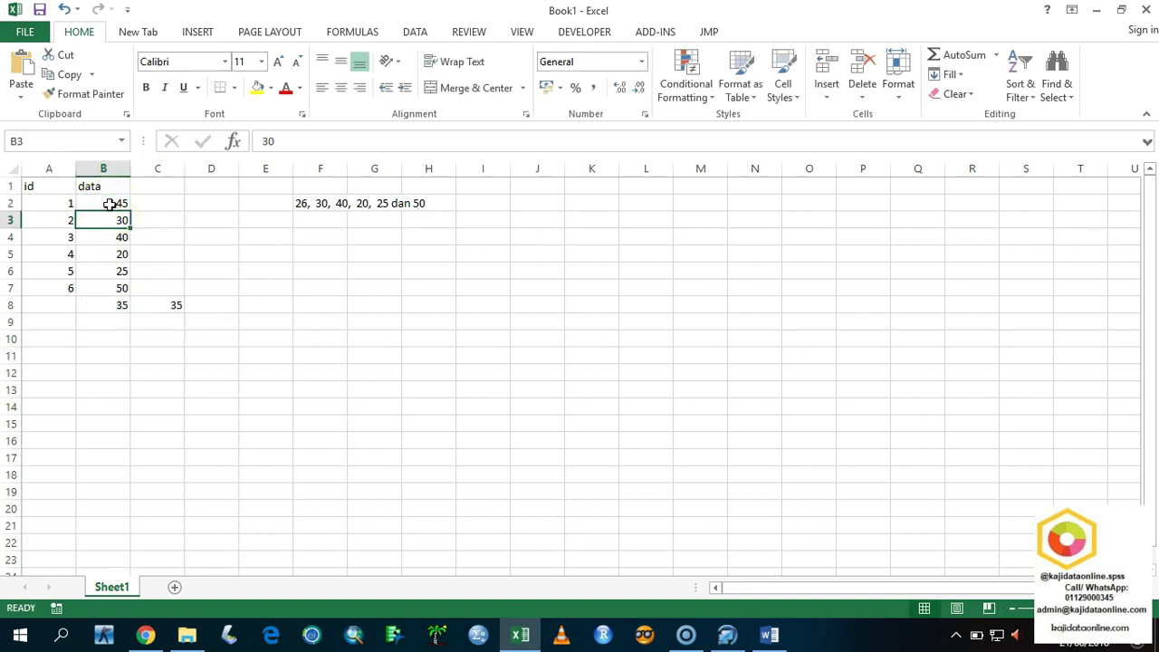
pyautogui.hotkey('ctrl', 'z')
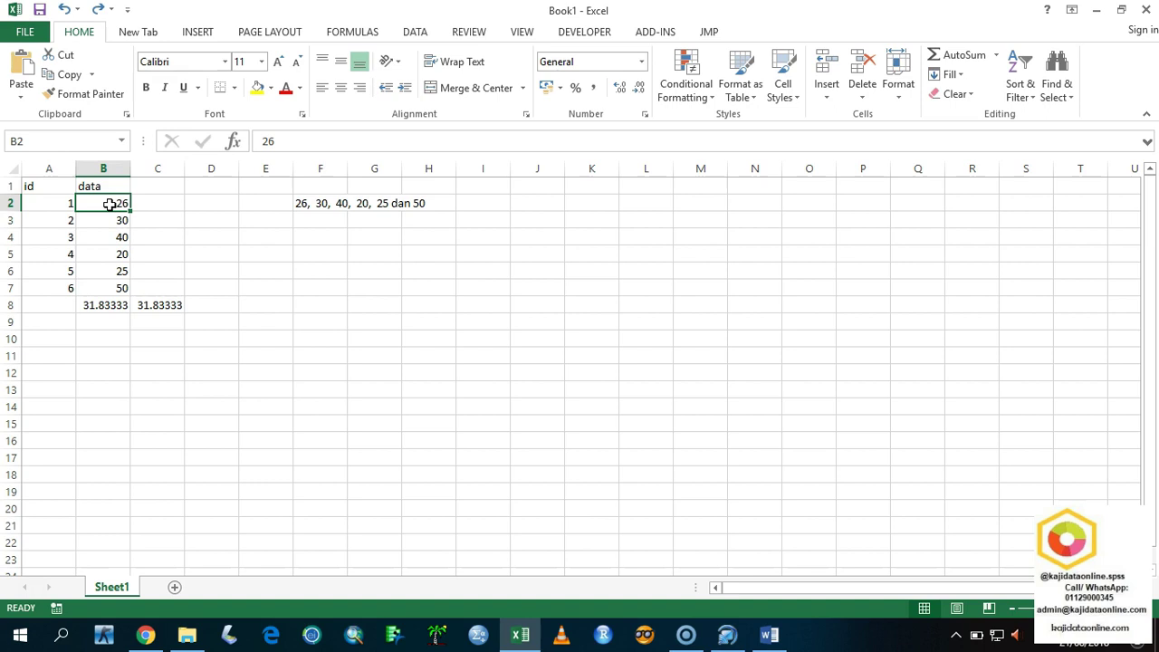
# - Delete the pasted values list in F2 and clear the manual mean formula in C8
pyautogui.click(315, 201)
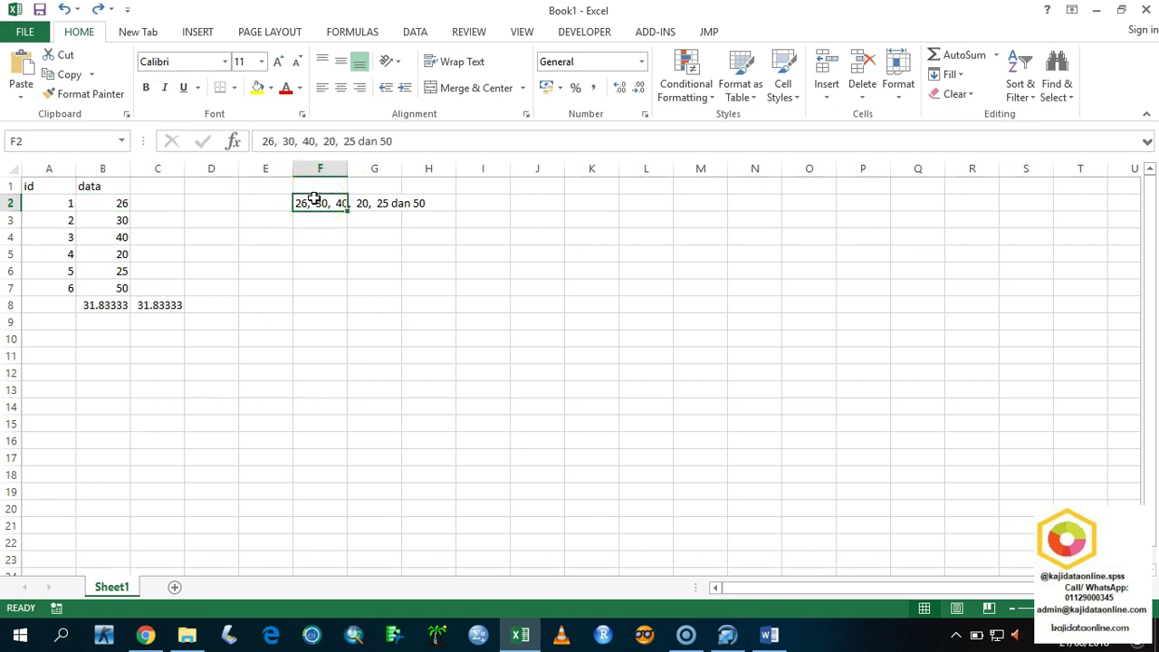
pyautogui.press('Delete')
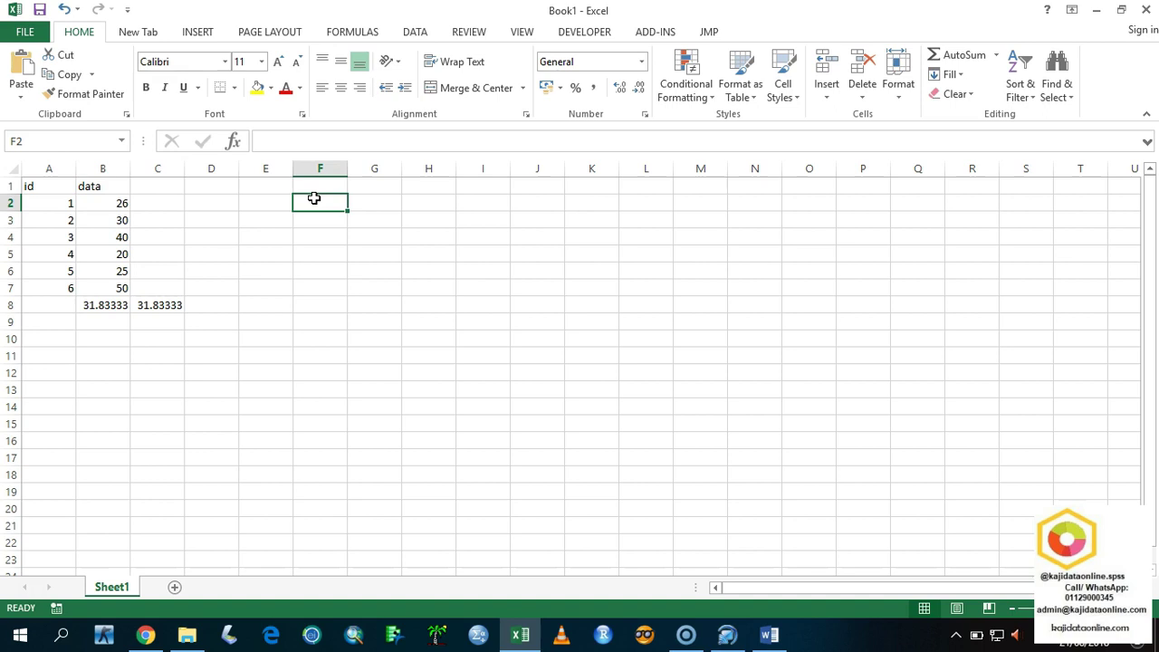
pyautogui.press('Down')
pyautogui.press('Down')
pyautogui.press('Down')
pyautogui.press('Down')
pyautogui.press('Down')
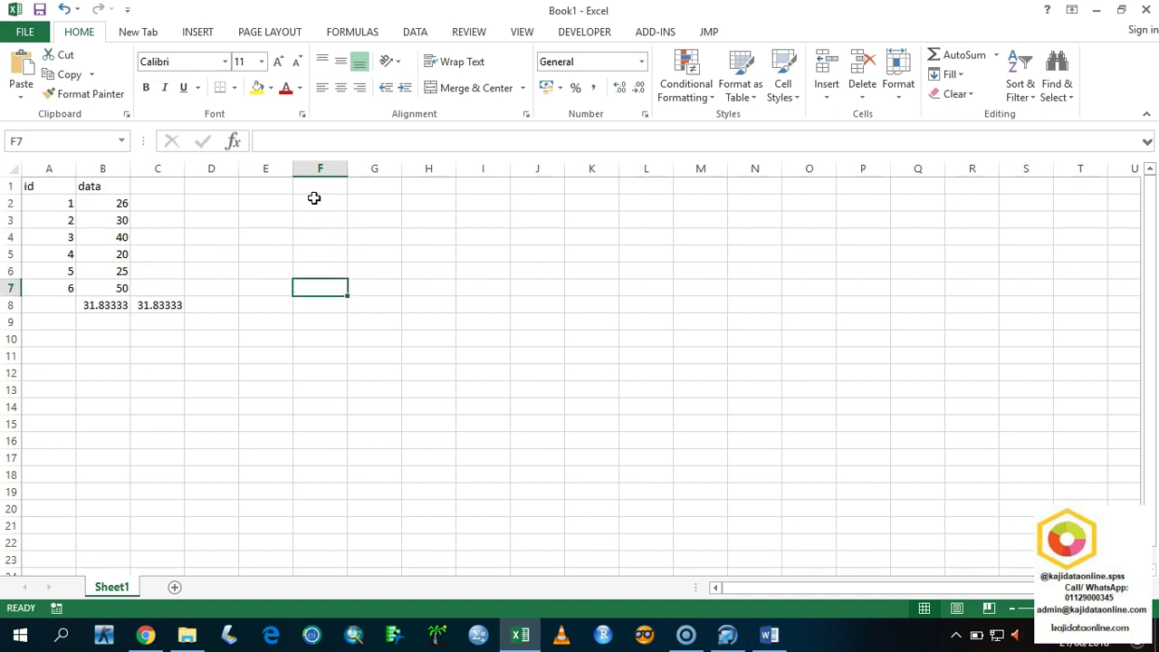
pyautogui.press('Down')
pyautogui.press('Left')
pyautogui.press('Left')
pyautogui.press('Left')
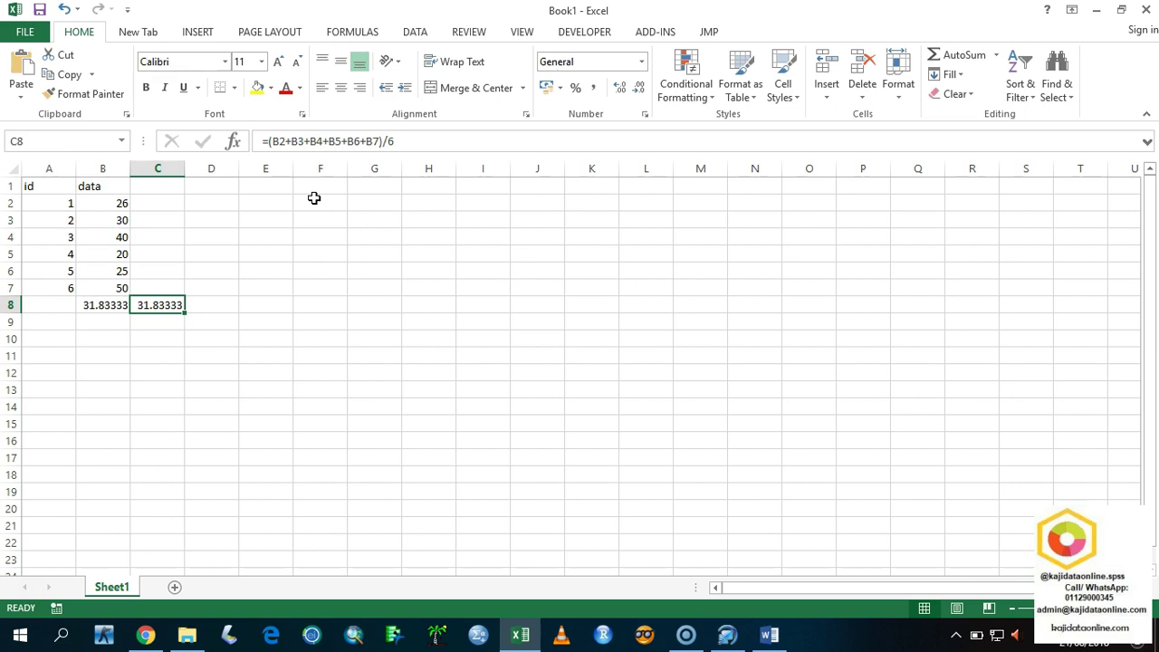
pyautogui.press('Delete')
# - Enter =(B2+B3+B4+B5+B6+B7)/6 in C8 to get the manual mean, 31.83333
pyautogui.write('=(')
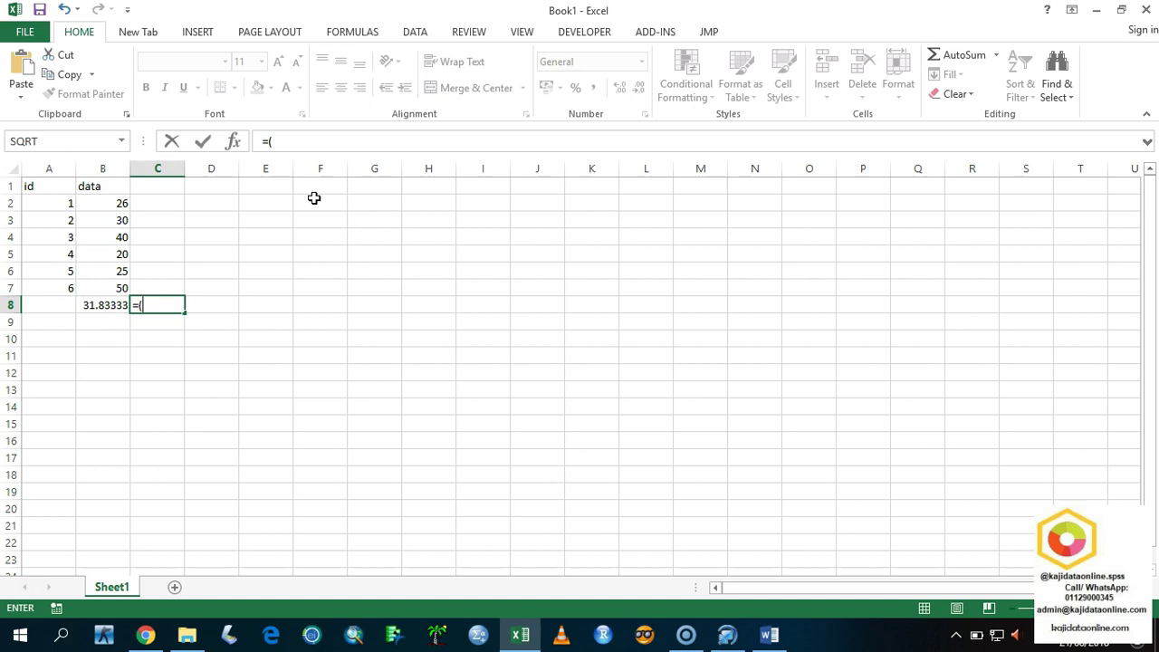
pyautogui.click(122, 204)
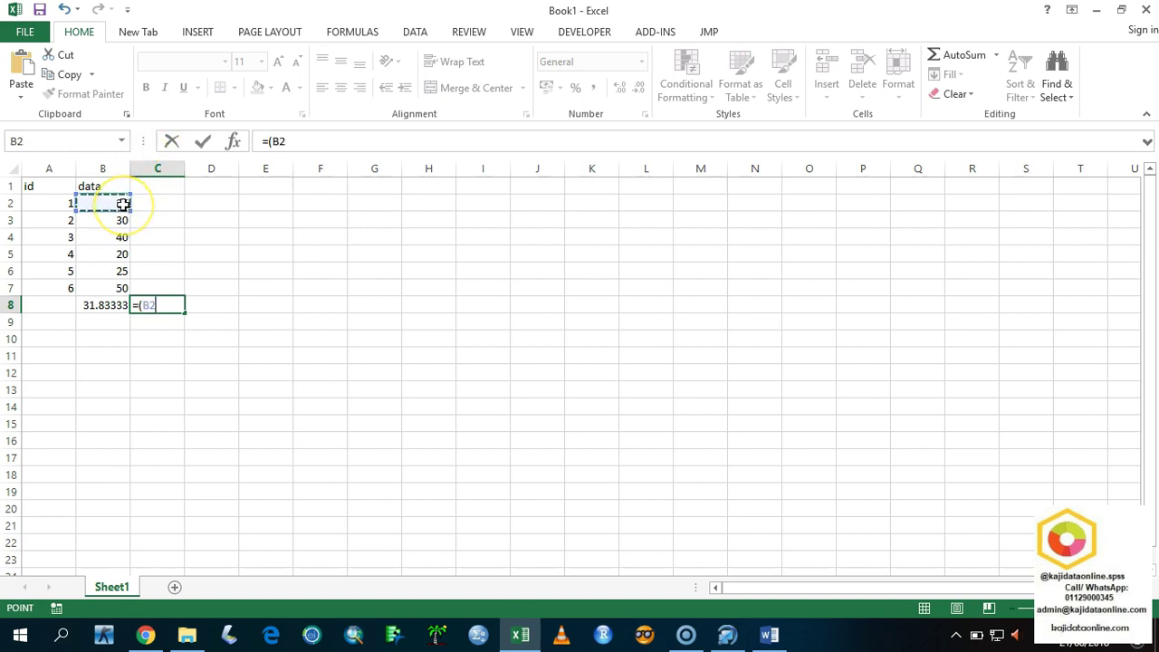
pyautogui.write('+')
pyautogui.click(121, 220)
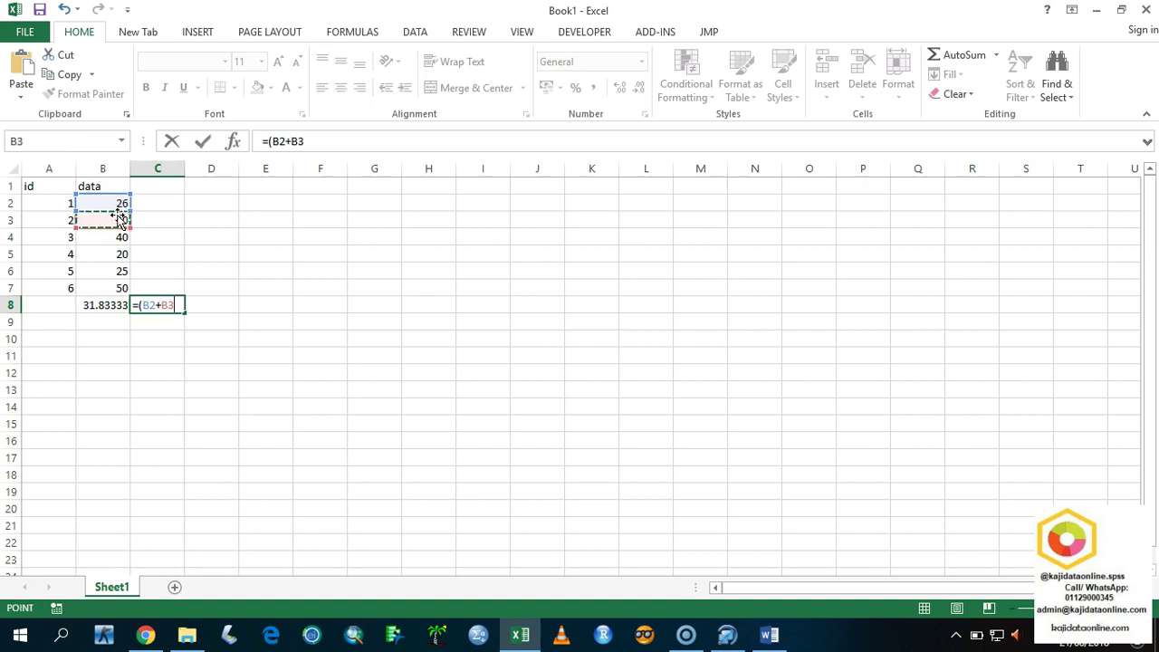
pyautogui.write('+')
pyautogui.click(121, 234)
pyautogui.write('+')
pyautogui.click(119, 254)
pyautogui.write('+')
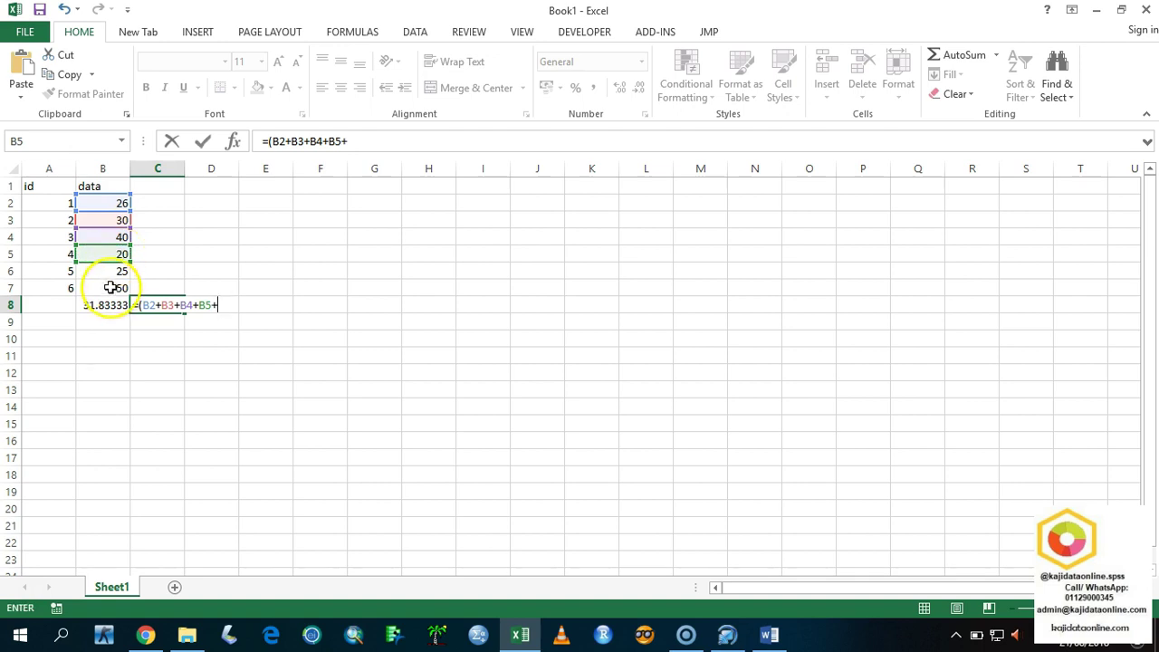
pyautogui.click(117, 269)
pyautogui.write('+')
pyautogui.click(117, 286)
pyautogui.write(')')
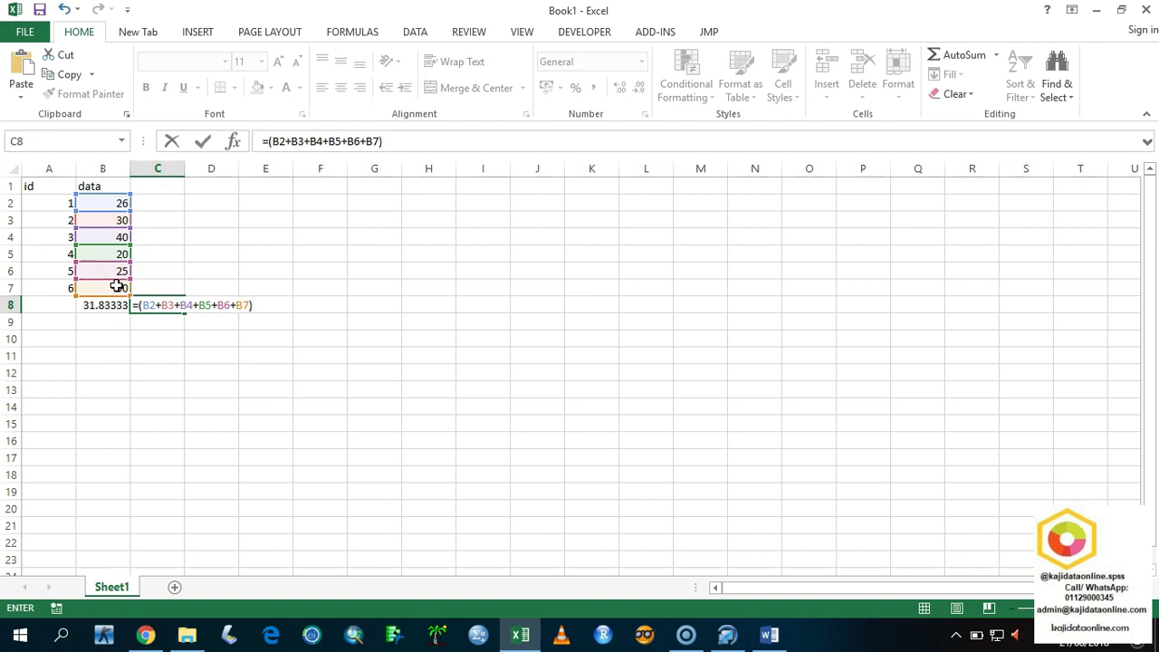
pyautogui.write('/')
pyautogui.write('6')
pyautogui.press('Return')
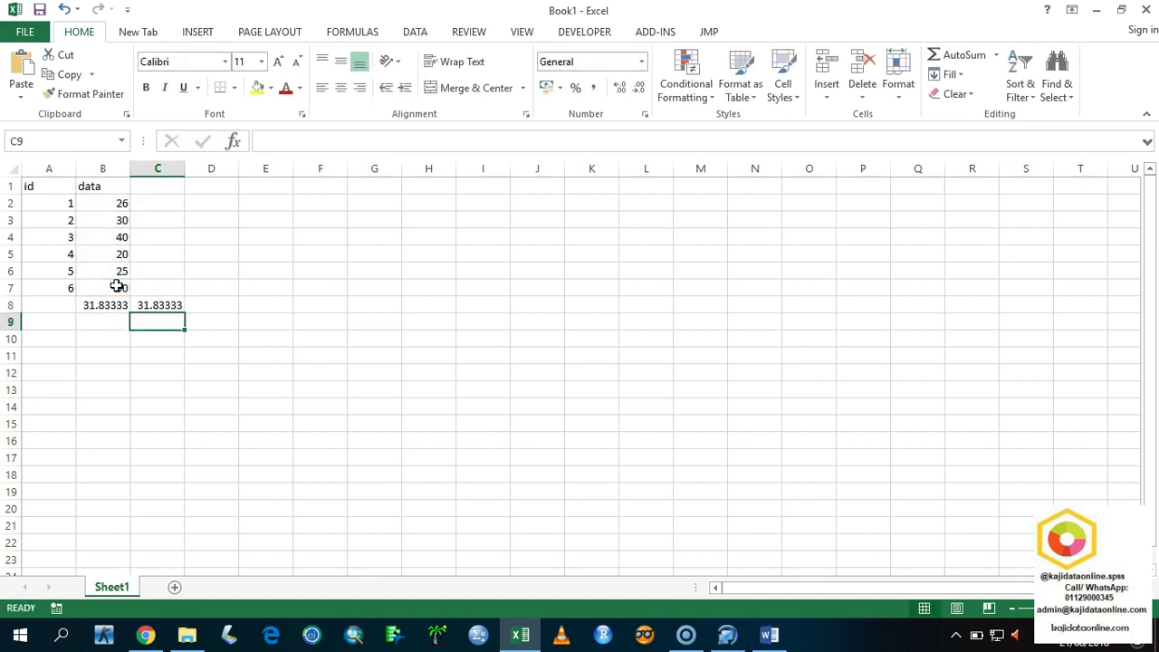
# - Enter =SUM(B2:B7) in D8 to total the six values as 191
pyautogui.click(203, 305)
pyautogui.write('=')
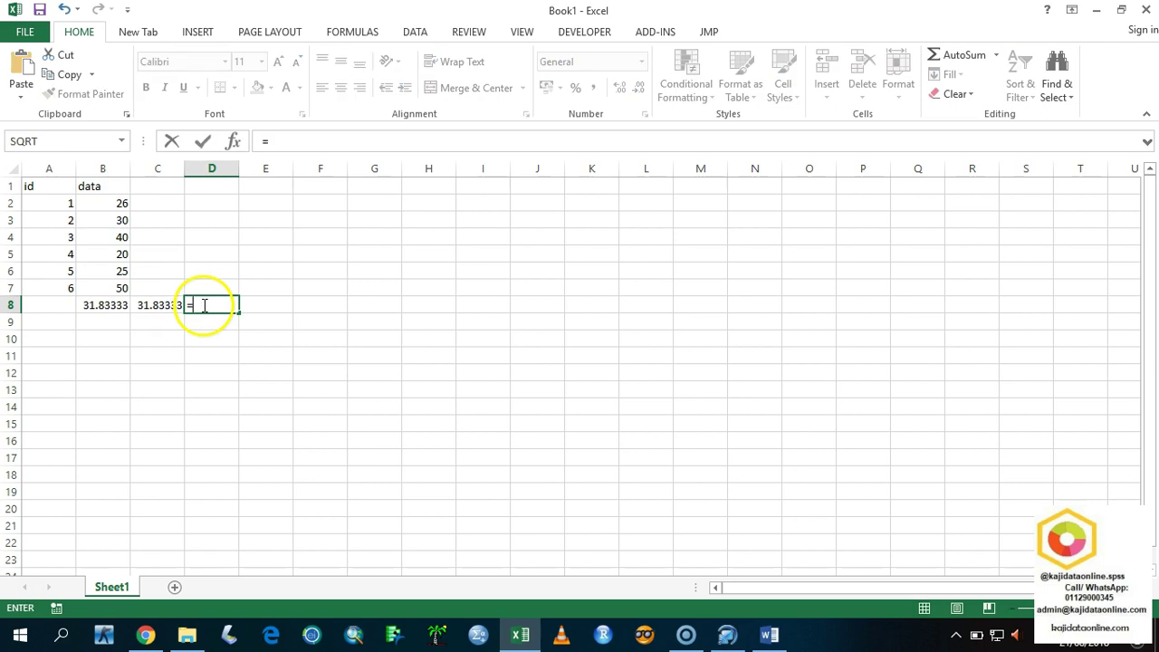
pyautogui.write('SU')
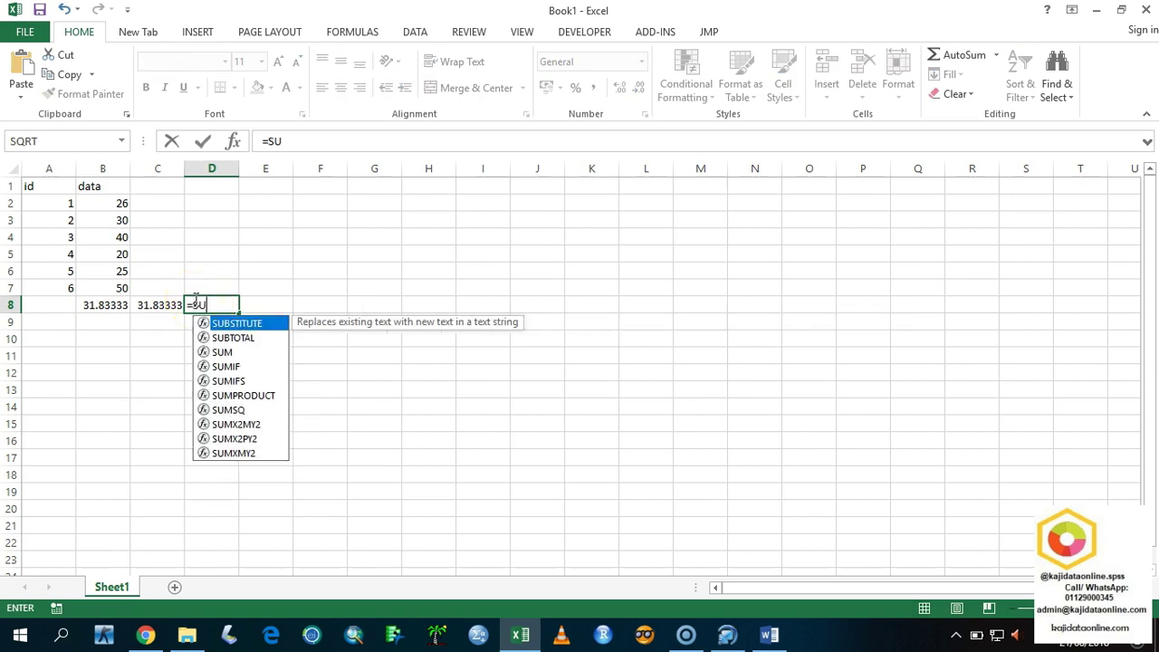
pyautogui.write('M')
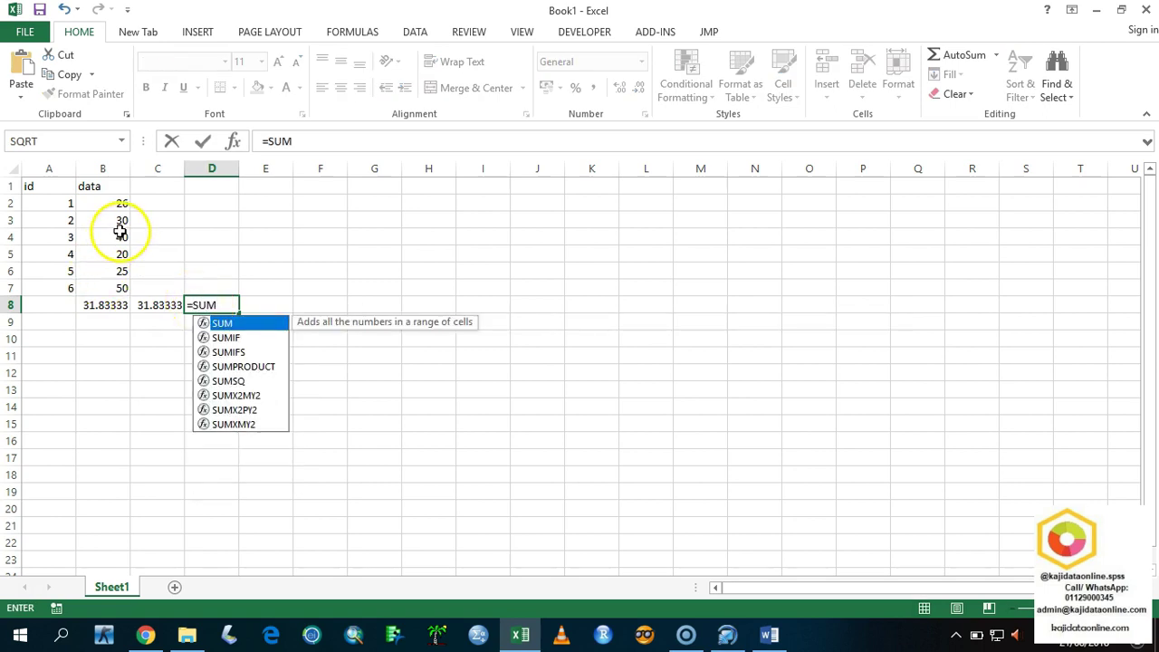
pyautogui.doubleClick(222, 331)
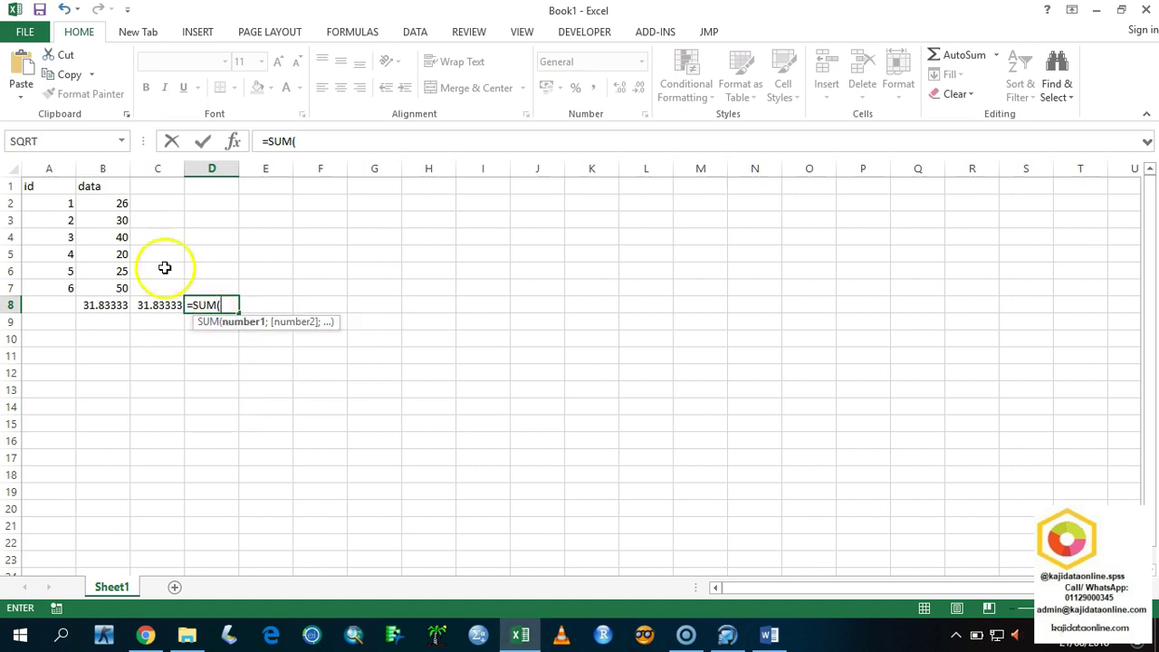
pyautogui.moveTo(119, 204); pyautogui.dragTo(118, 286)
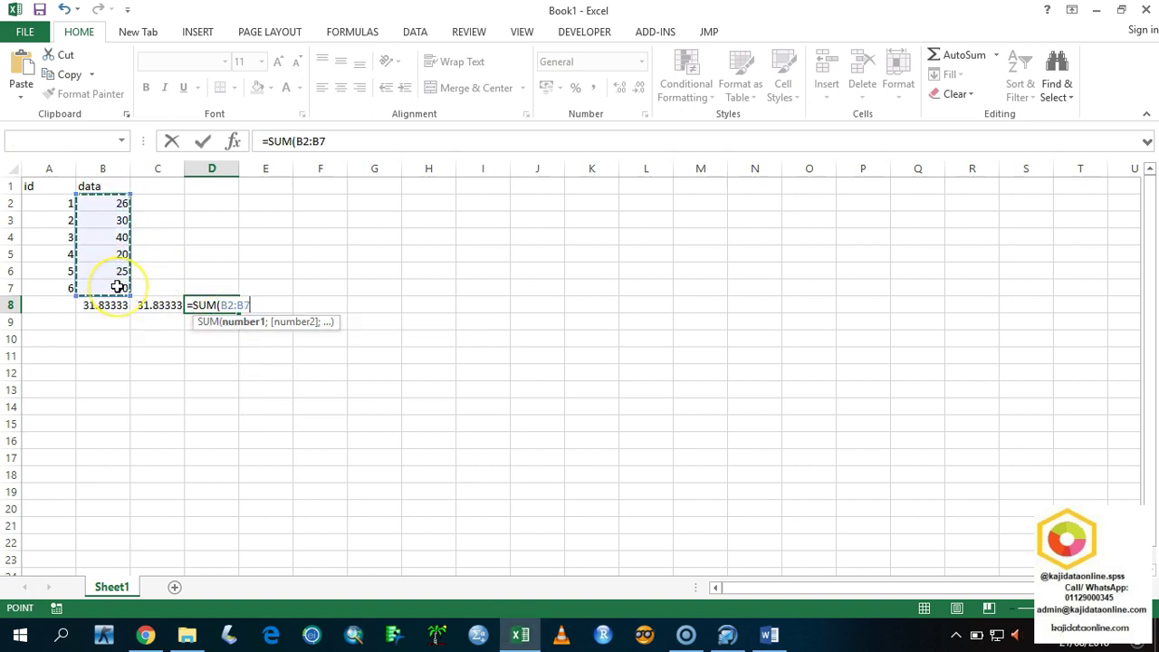
pyautogui.write(')')
pyautogui.press('Return')
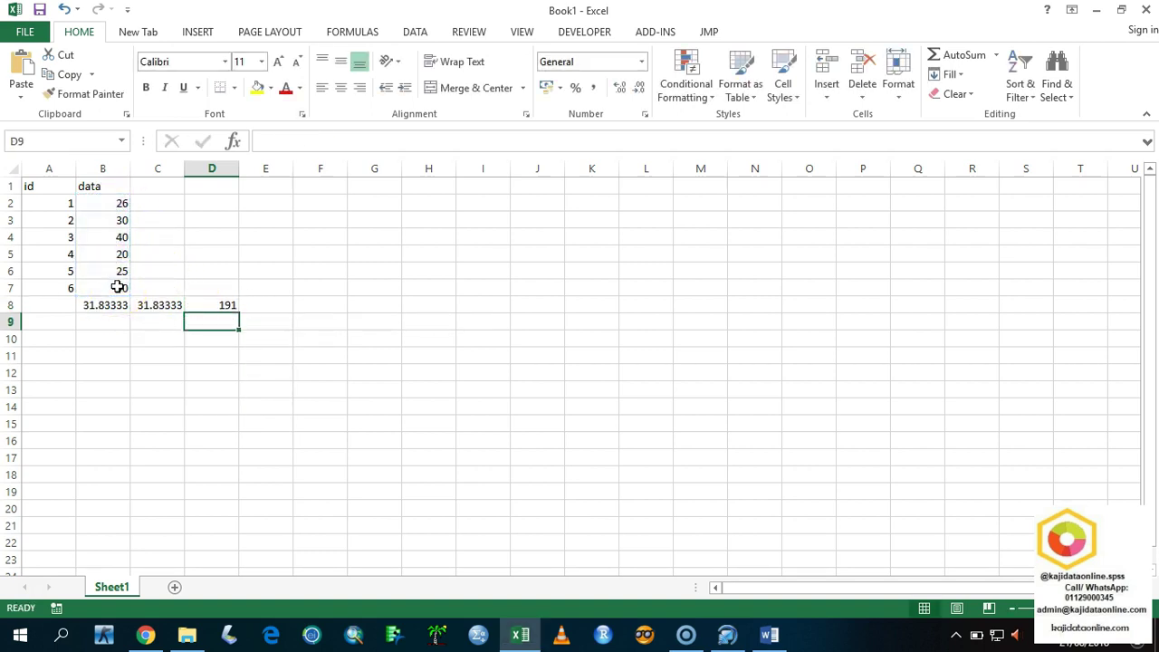
pyautogui.press('Right')
pyautogui.press('Up')
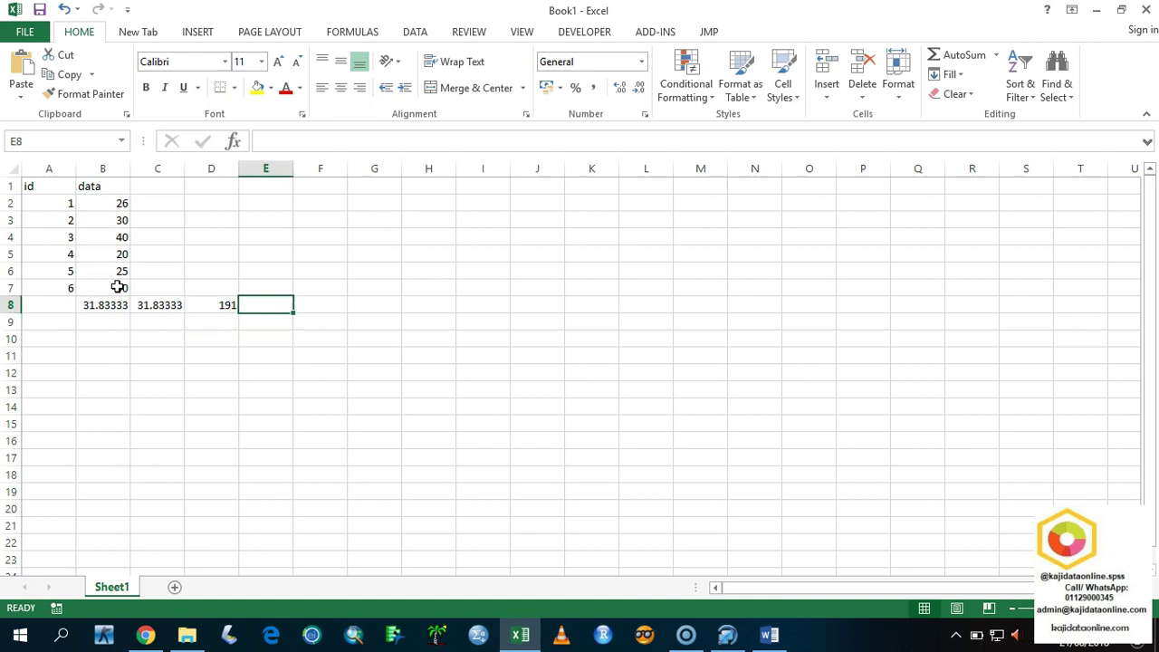
# - Enter =D8/6 in E8 so it also returns the mean, 31.83333
pyautogui.write('=')
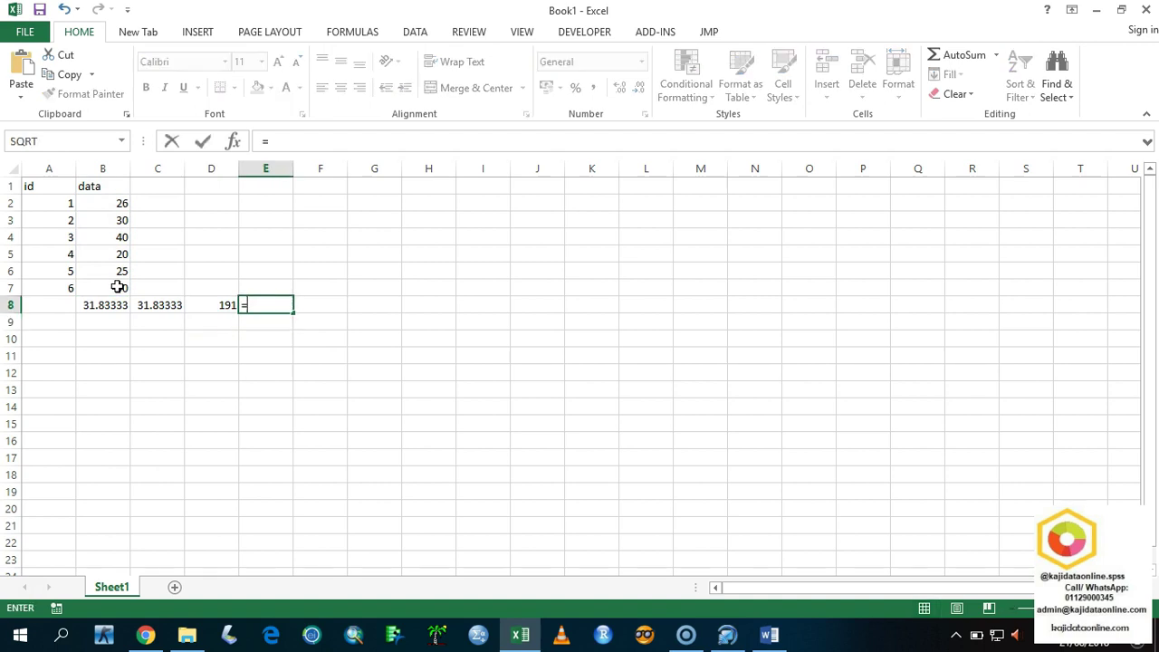
pyautogui.click(211, 305)
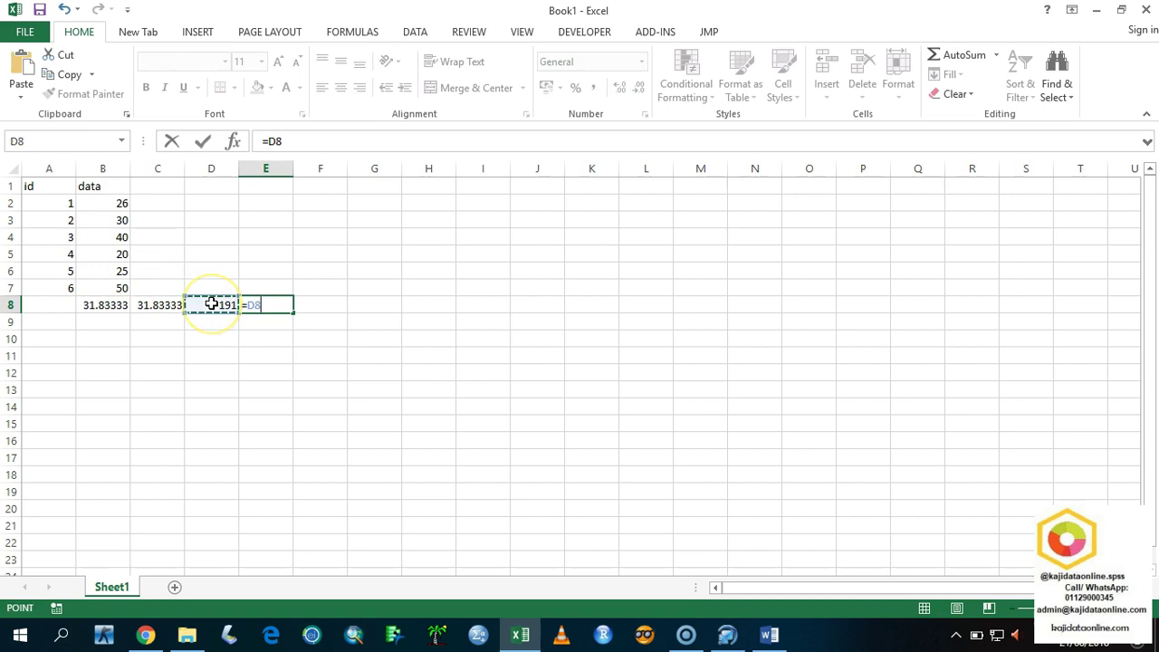
pyautogui.write('/')
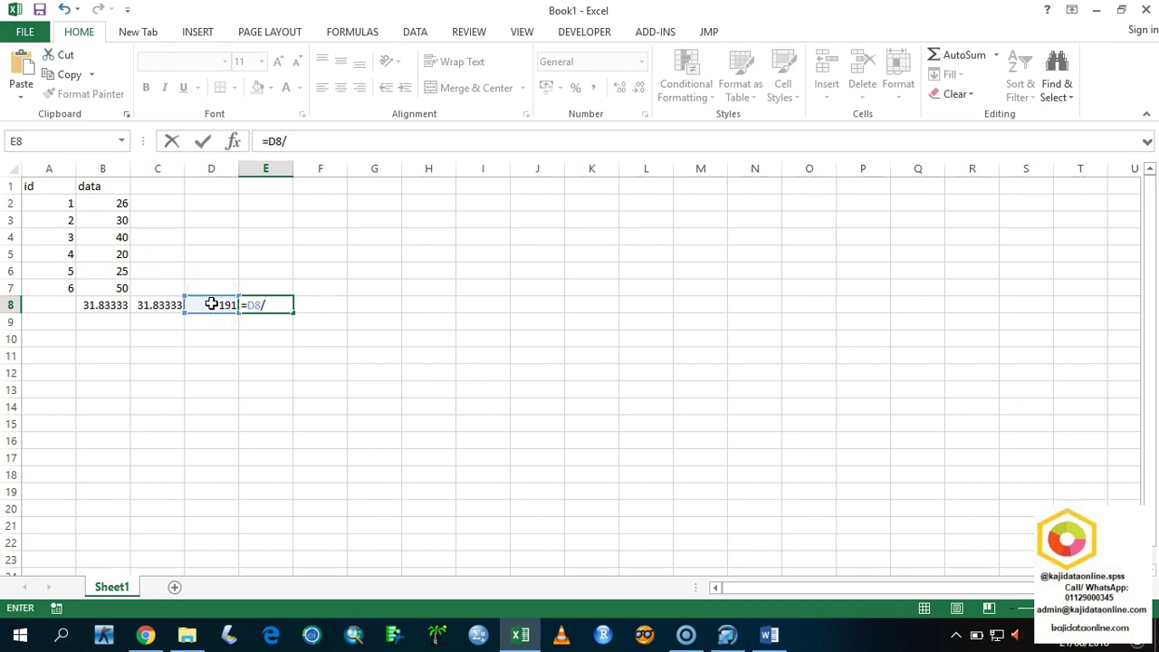
pyautogui.write('6')
pyautogui.press('Return')
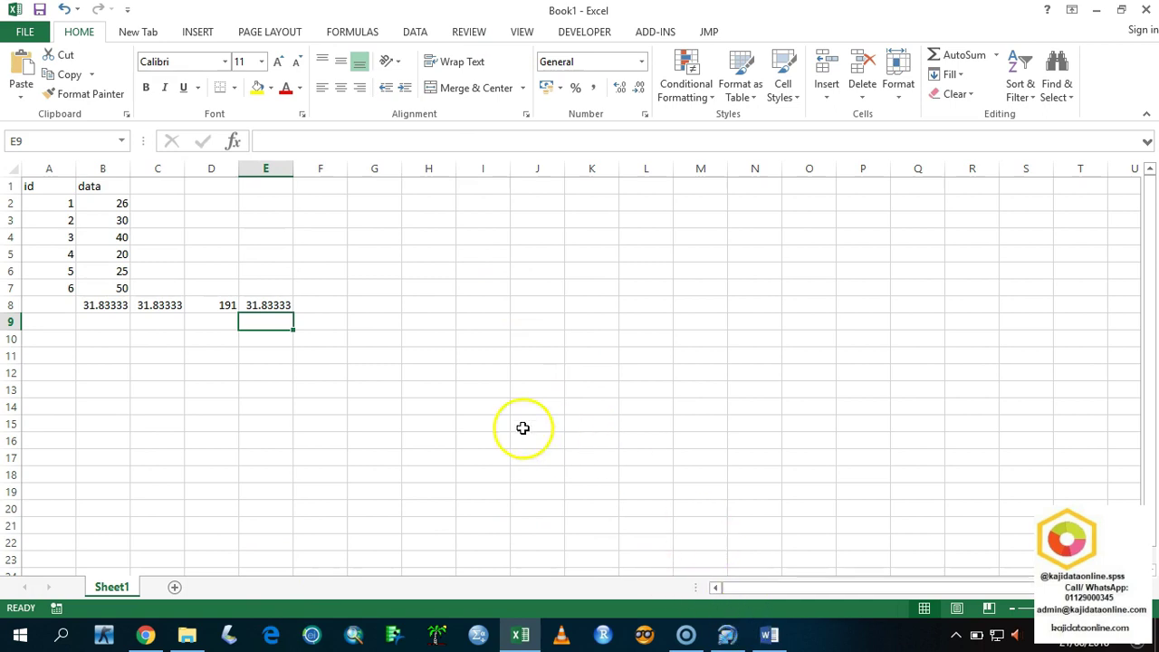
# - Select the entire worksheet and delete all its contents
pyautogui.click(440, 407)
pyautogui.hotkey('ctrl', 'a')
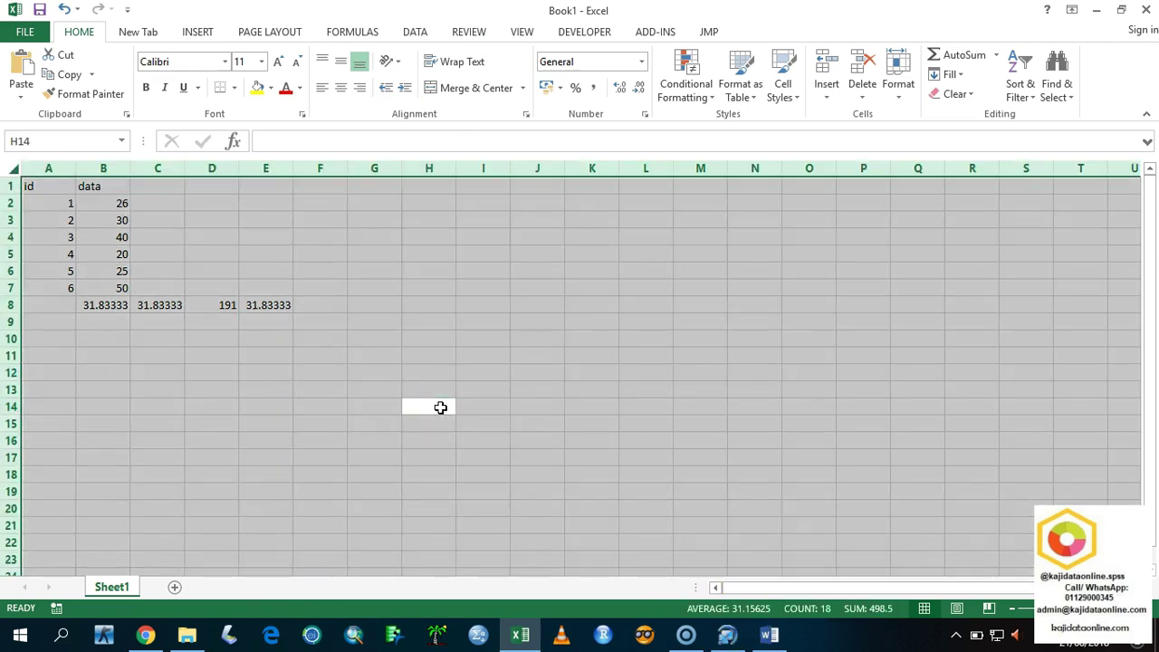
pyautogui.press('Delete')
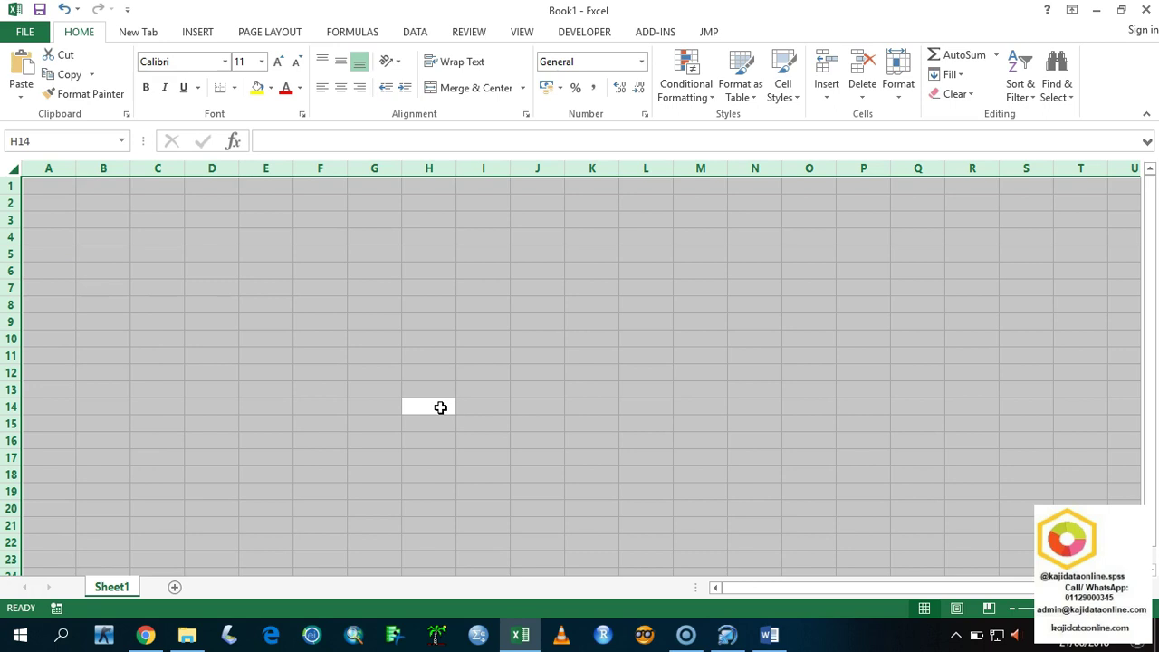
# - Switch to the Bab 6 MCT Soalan Word document and scroll to the Min sampel section
pyautogui.click(769, 634)
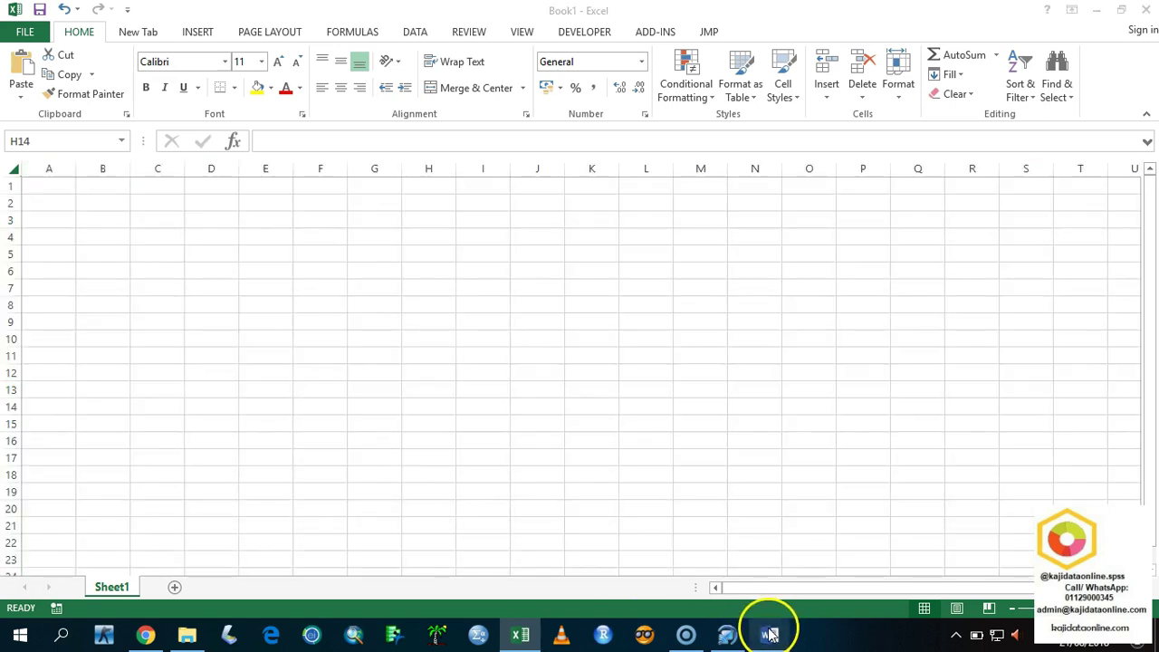
pyautogui.scroll(-3, 583, 471)
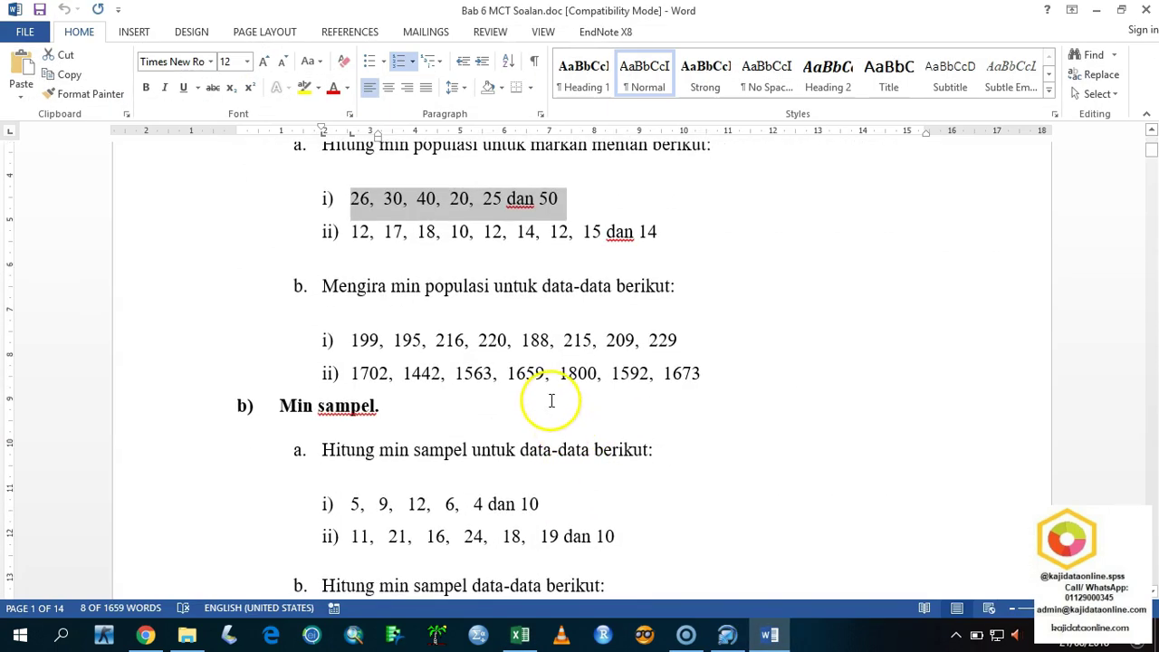
pyautogui.scroll(-1, 569, 412)
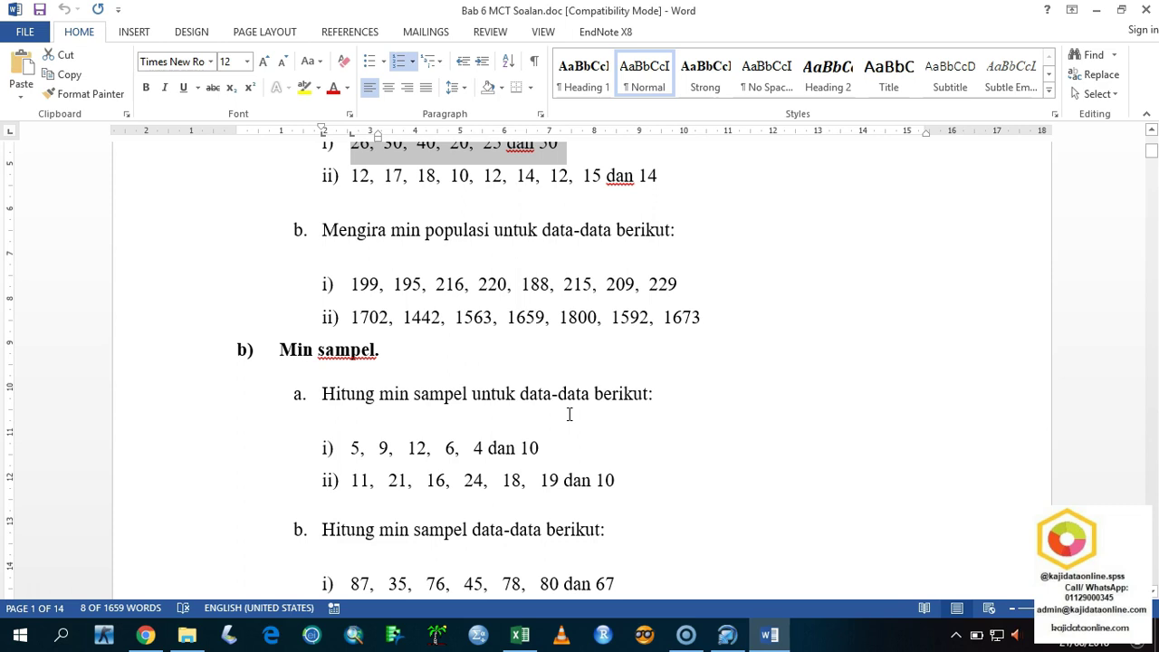
pyautogui.click(561, 431)
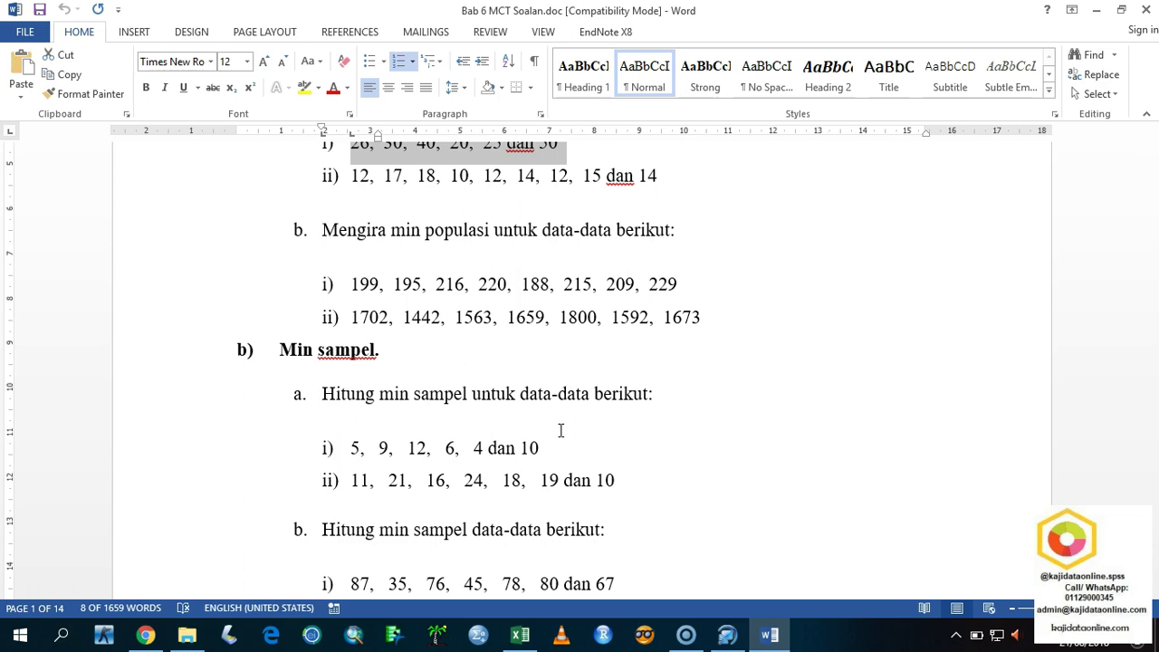
pyautogui.press('Left')
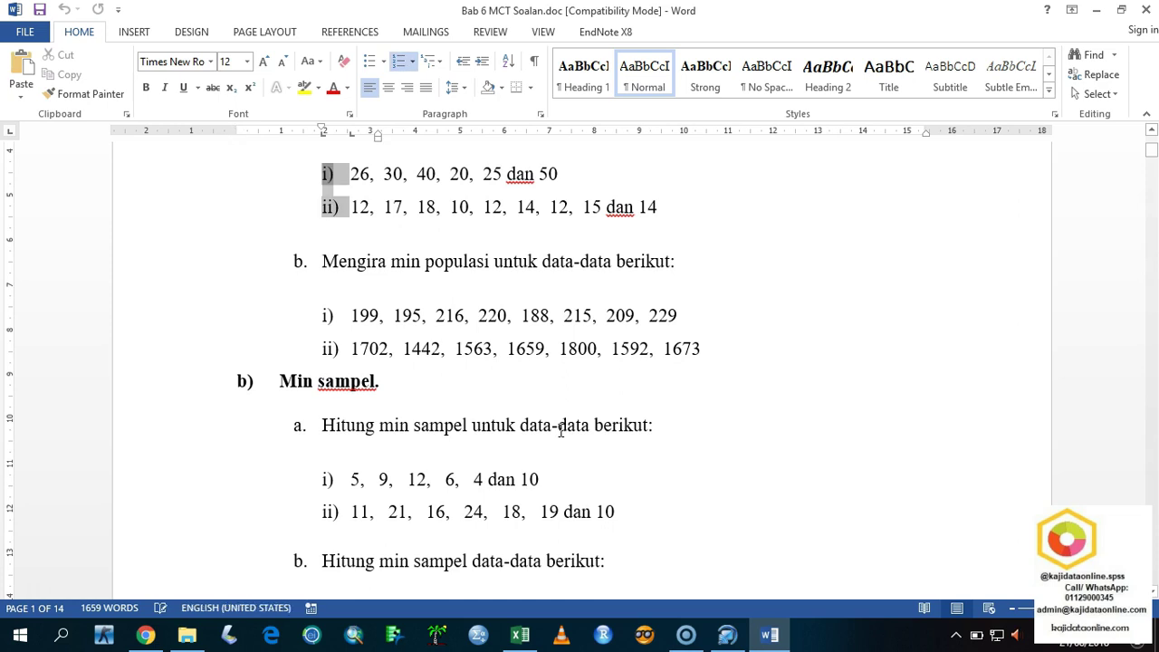
# - Insert an unnumbered blank line after the 1673 data, before Min sampel
pyautogui.click(247, 381)
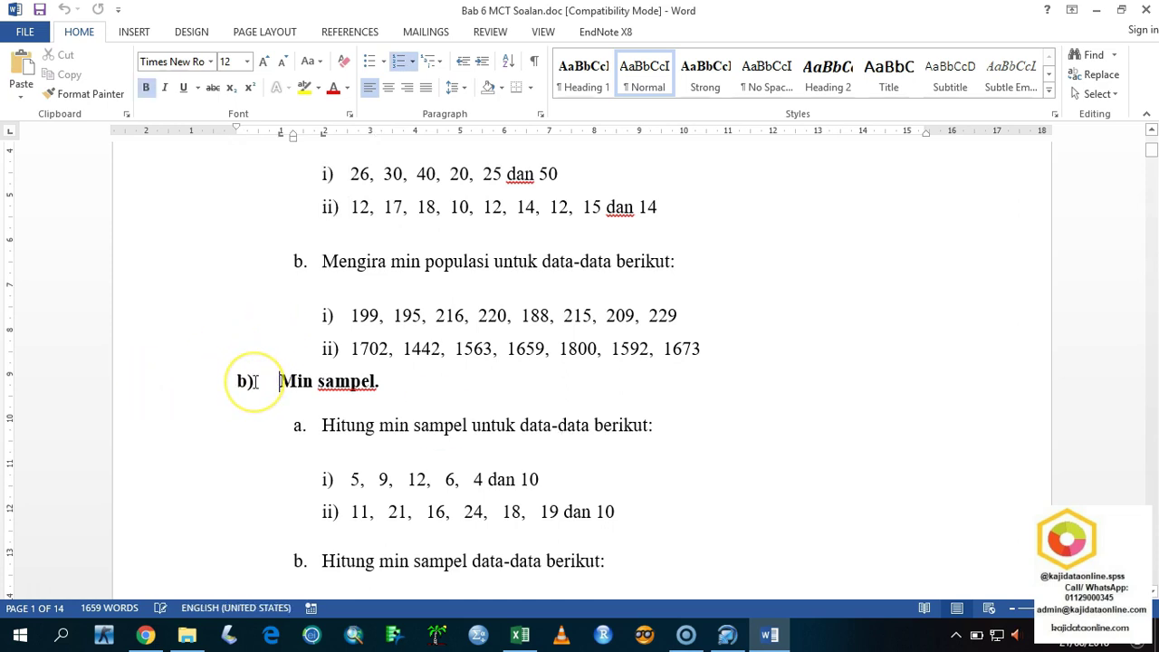
pyautogui.click(253, 381)
pyautogui.press('Left')
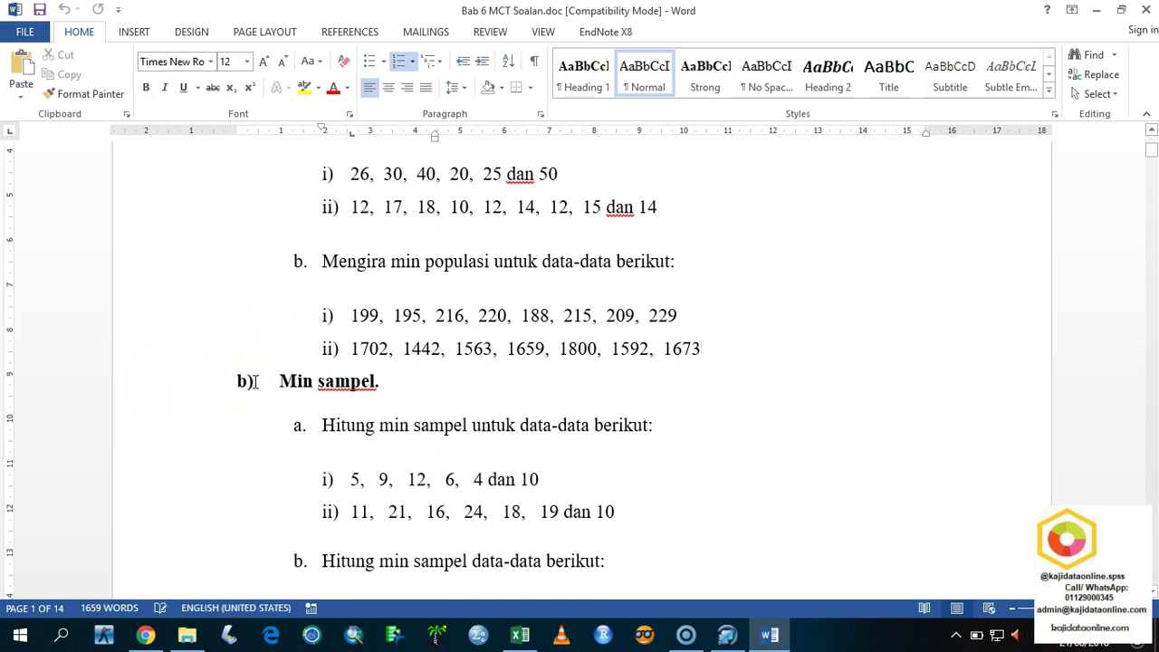
pyautogui.press('Return')
pyautogui.press('BackSpace')
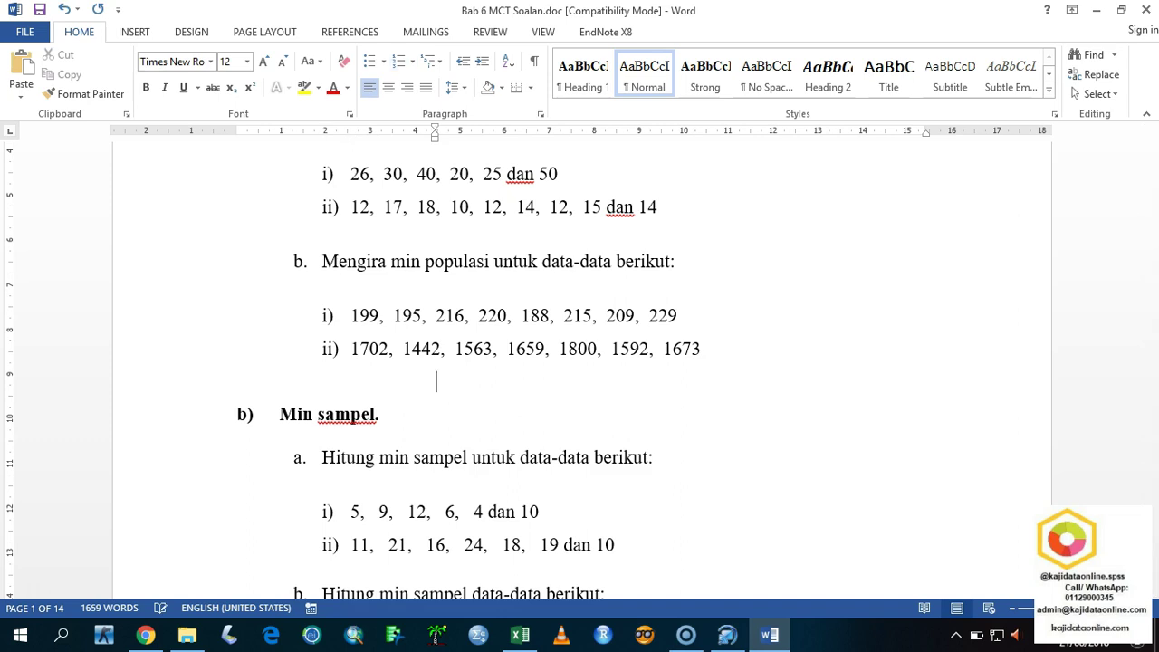
# - Save the document and scroll down to the grouped-data mean exercises
pyautogui.hotkey('ctrl', 's')
pyautogui.scroll(-4, 445, 401)
pyautogui.scroll(-3, 449, 401)
pyautogui.scroll(-3, 448, 401)
pyautogui.scroll(-3, 448, 401)
pyautogui.scroll(-5, 448, 401)
pyautogui.scroll(-2, 449, 401)
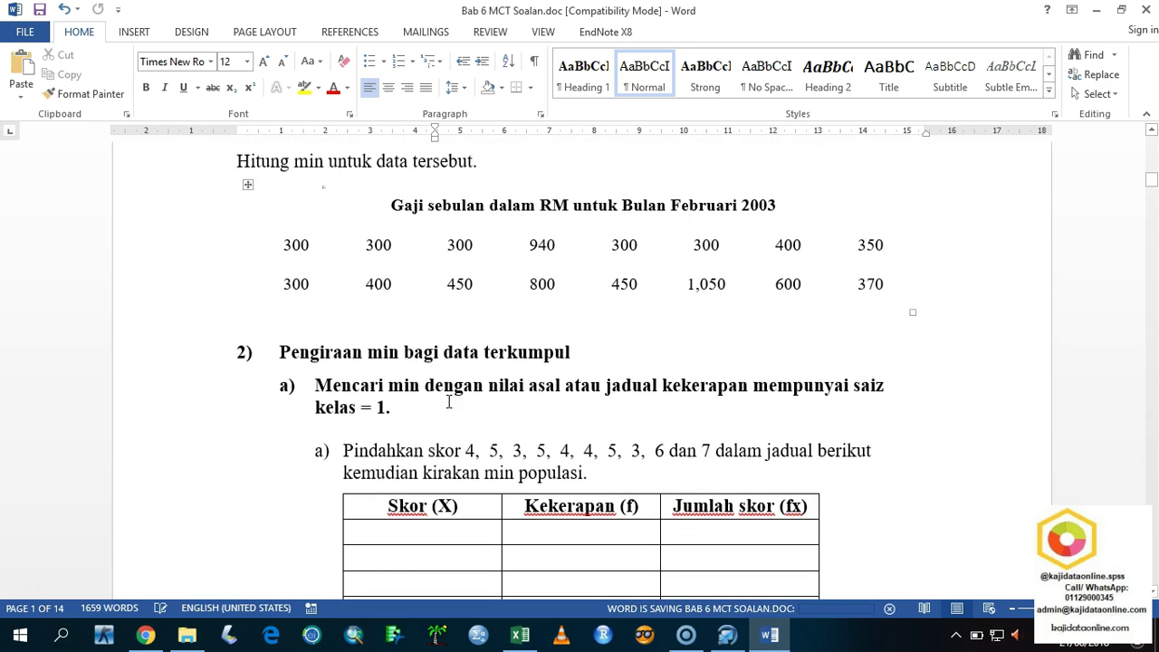
pyautogui.scroll(-2, 450, 402)
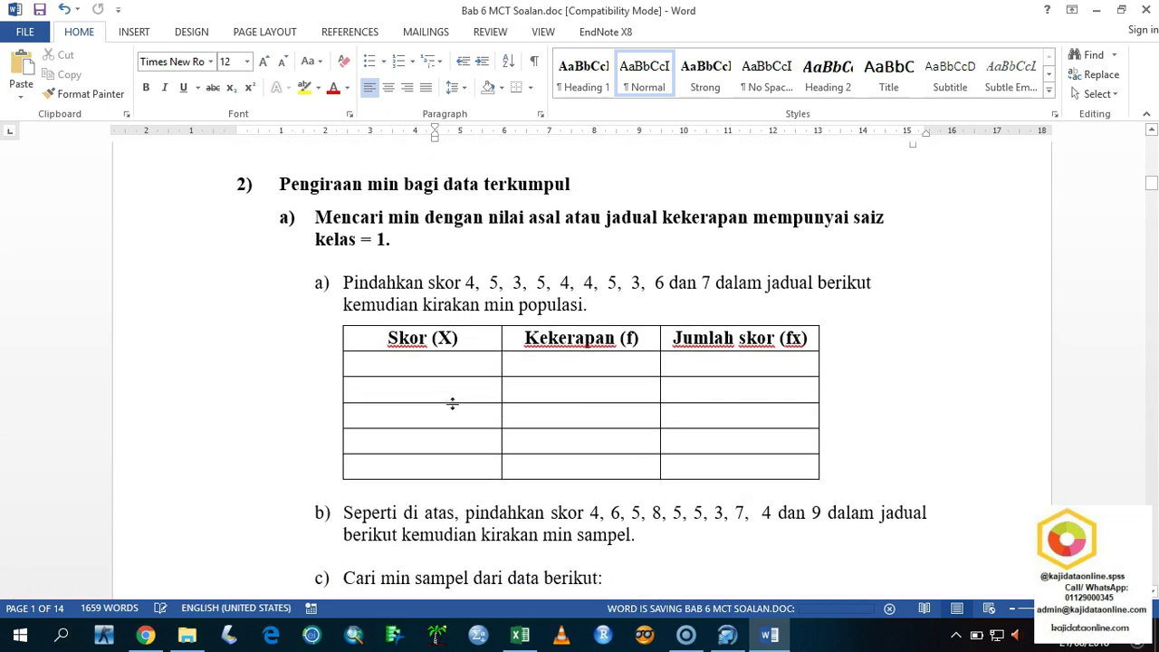